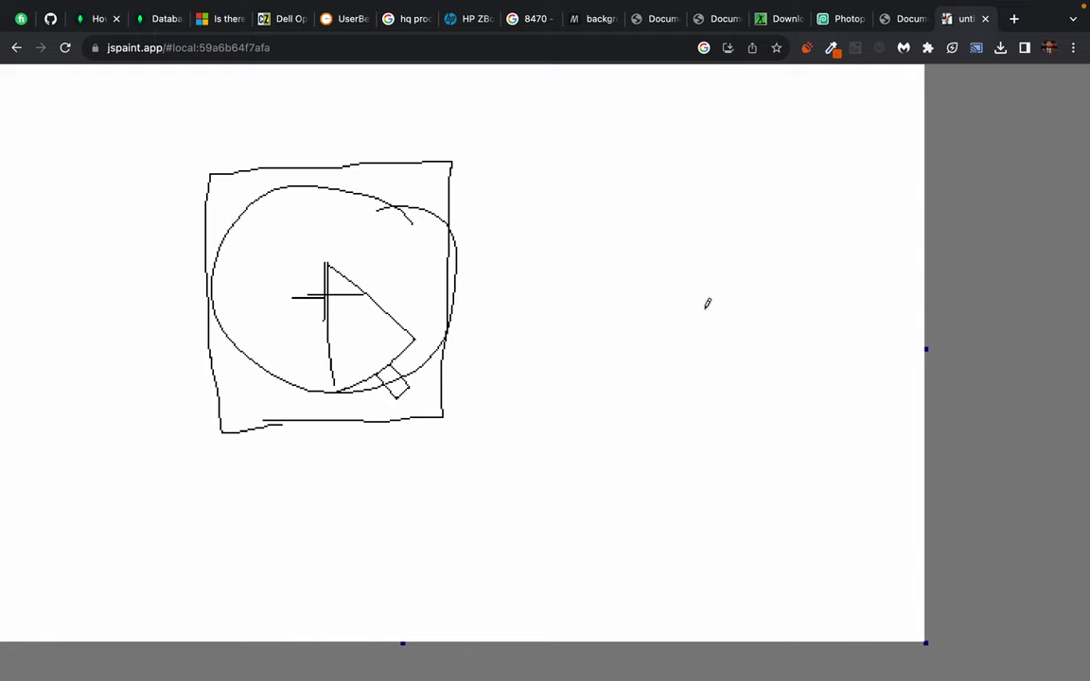
# Search Google in a new tab for a way to generate a cursor image and open the Cursor Editor site
pyautogui.click(1015, 18)
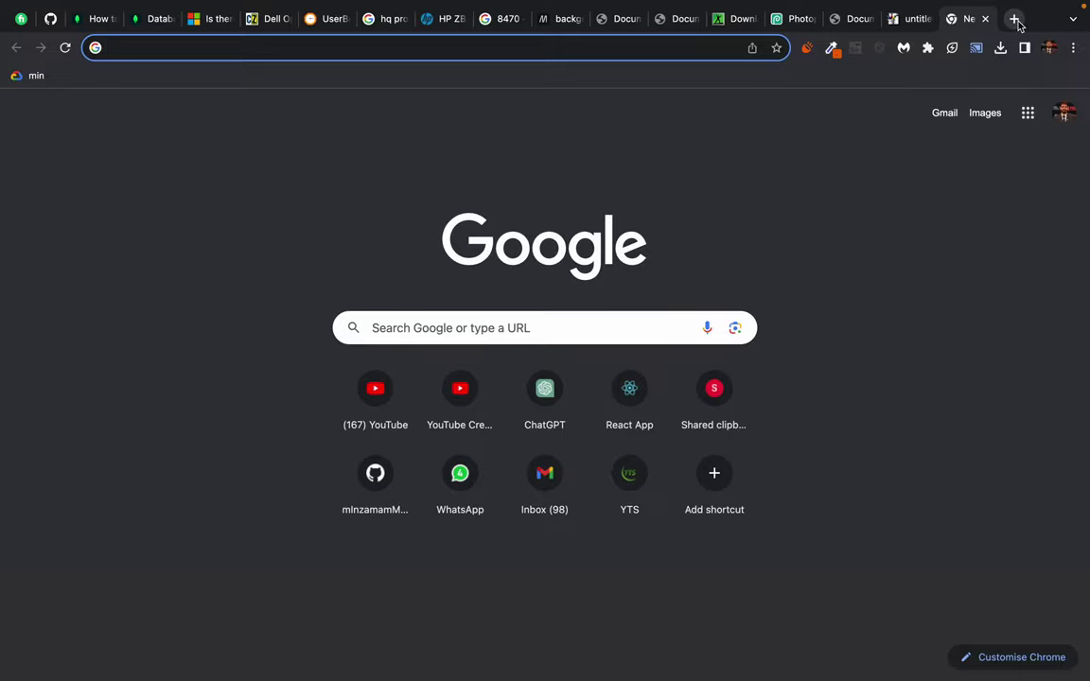
pyautogui.write('c')
pyautogui.press('BackSpace')
pyautogui.press('BackSpace')
pyautogui.write('f')
pyautogui.press('BackSpace')
pyautogui.press('BackSpace')
pyautogui.write('genrat ec')
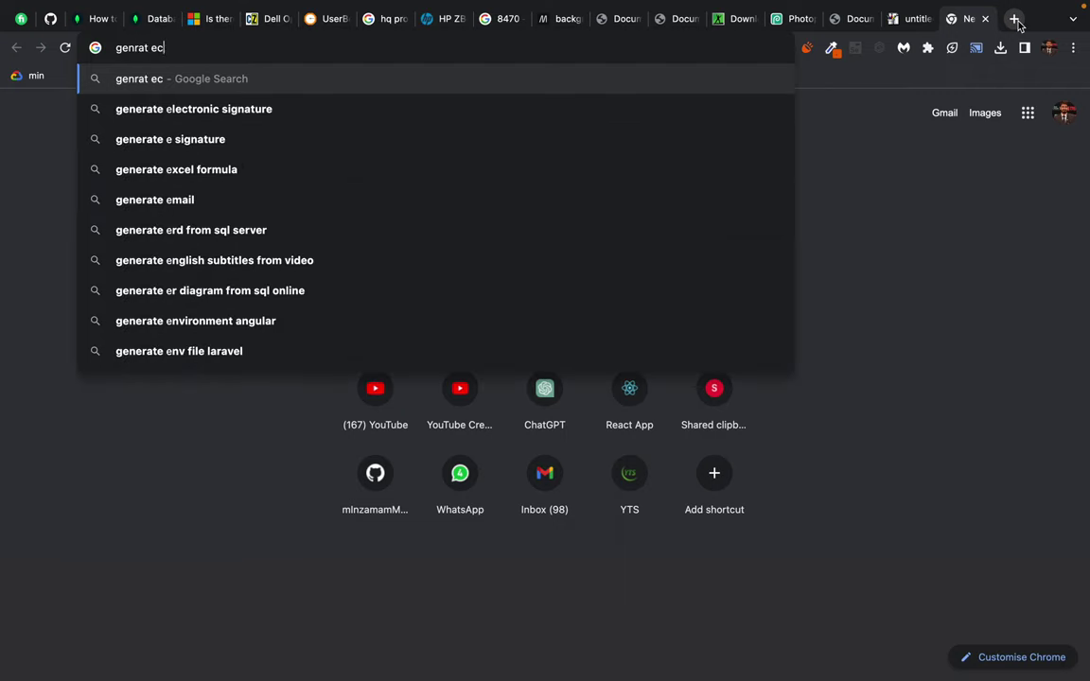
pyautogui.write('usrso')
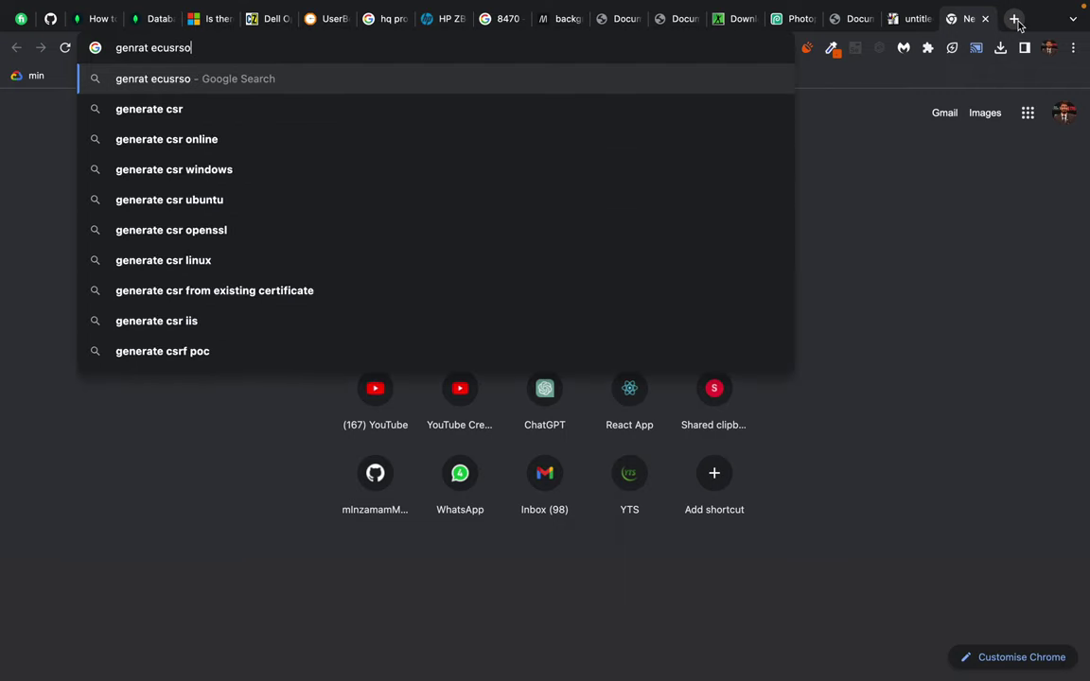
pyautogui.write('r image')
pyautogui.press('Return')
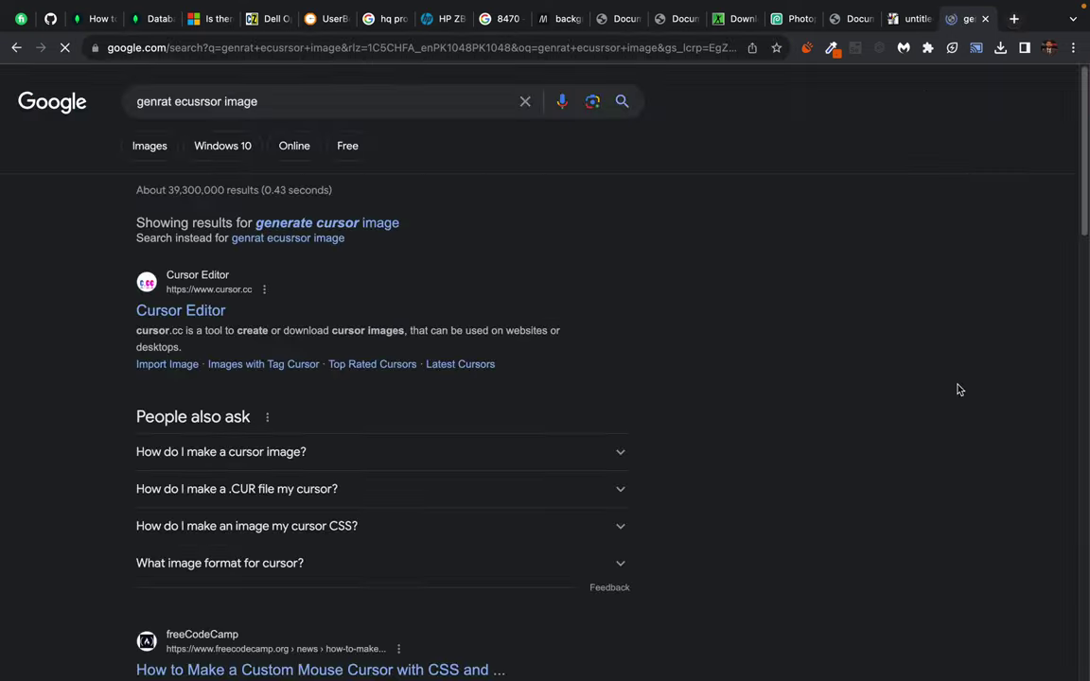
pyautogui.click(178, 312)
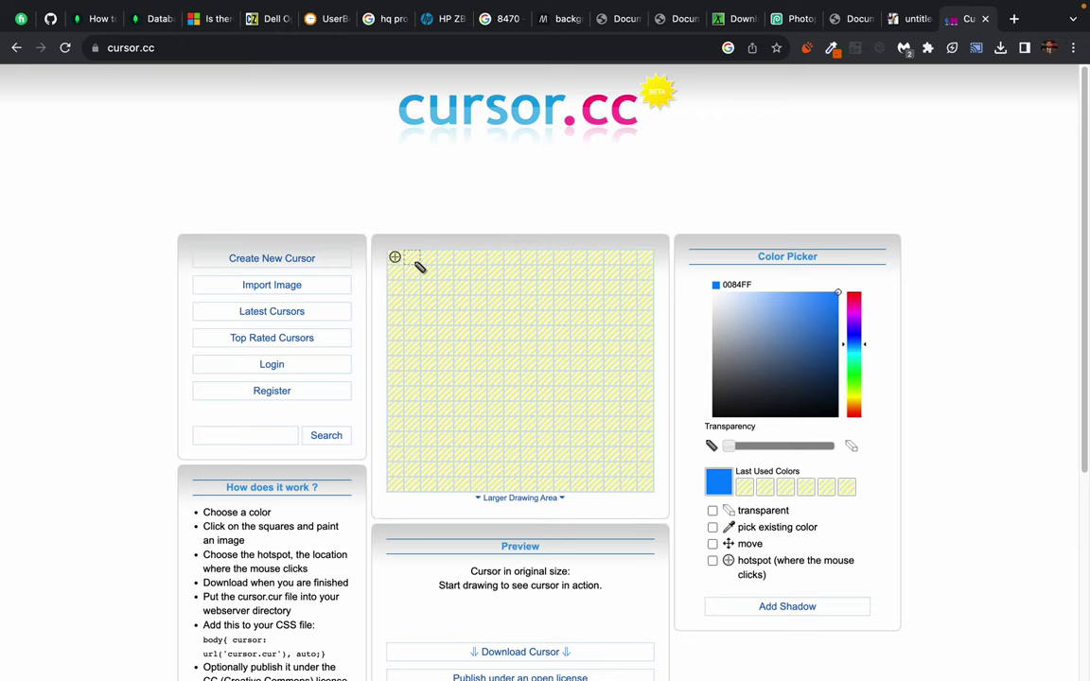
pyautogui.moveTo(494, 317)
pyautogui.mouseDown()
pyautogui.moveTo(501, 375)
pyautogui.moveTo(628, 408)
pyautogui.mouseUp()
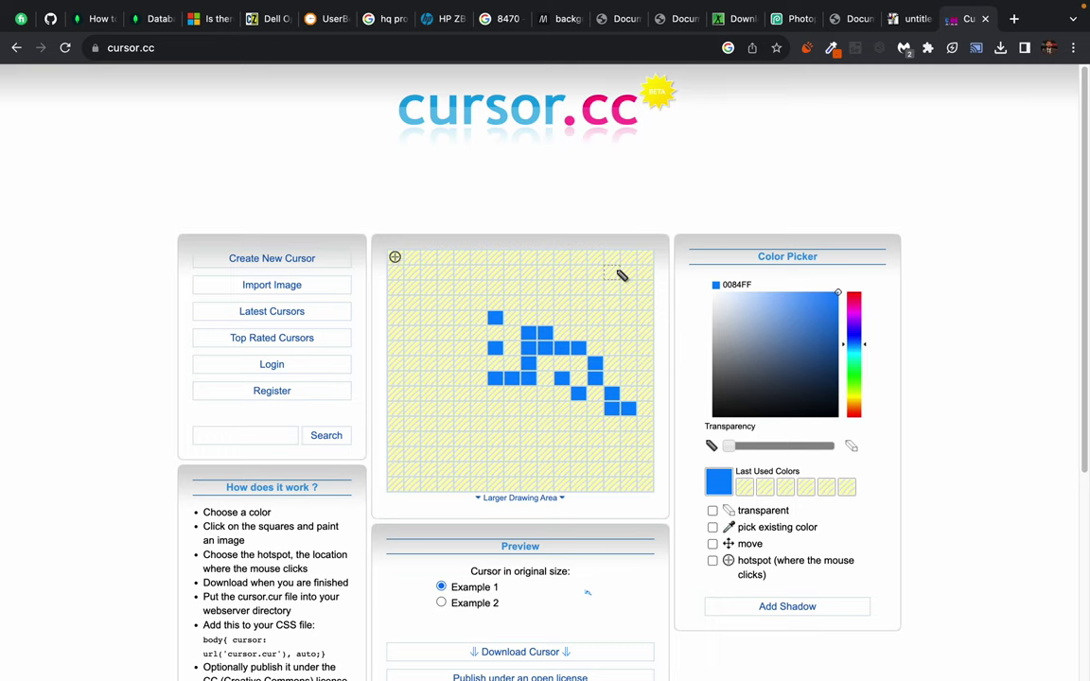
pyautogui.scroll(-1, 579, 445)
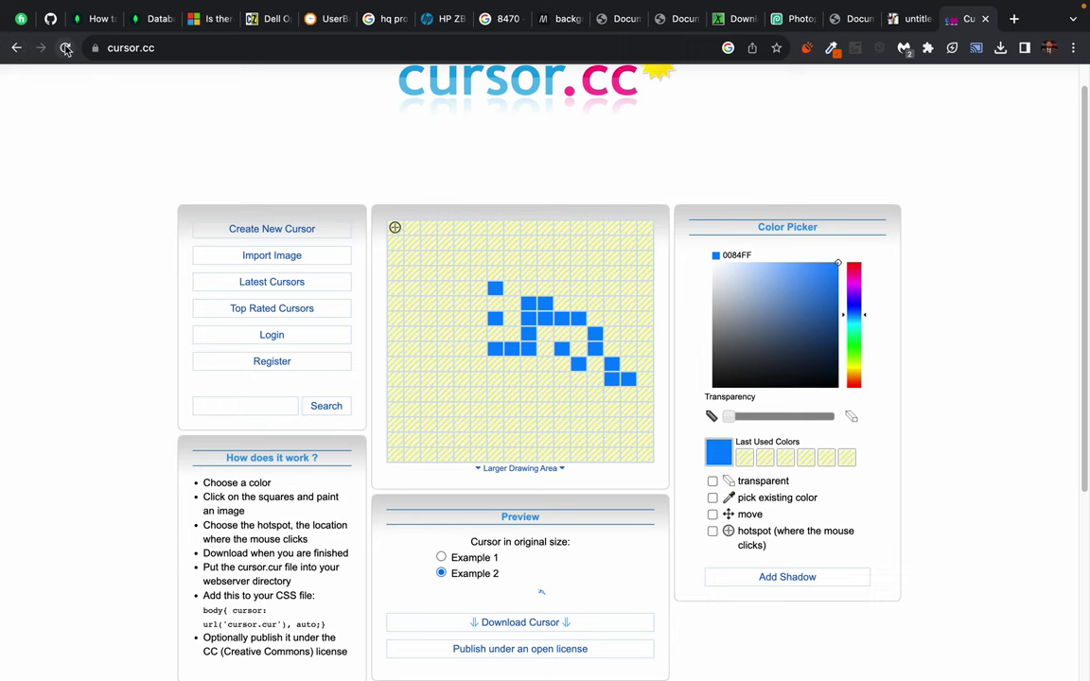
pyautogui.click(65, 47)
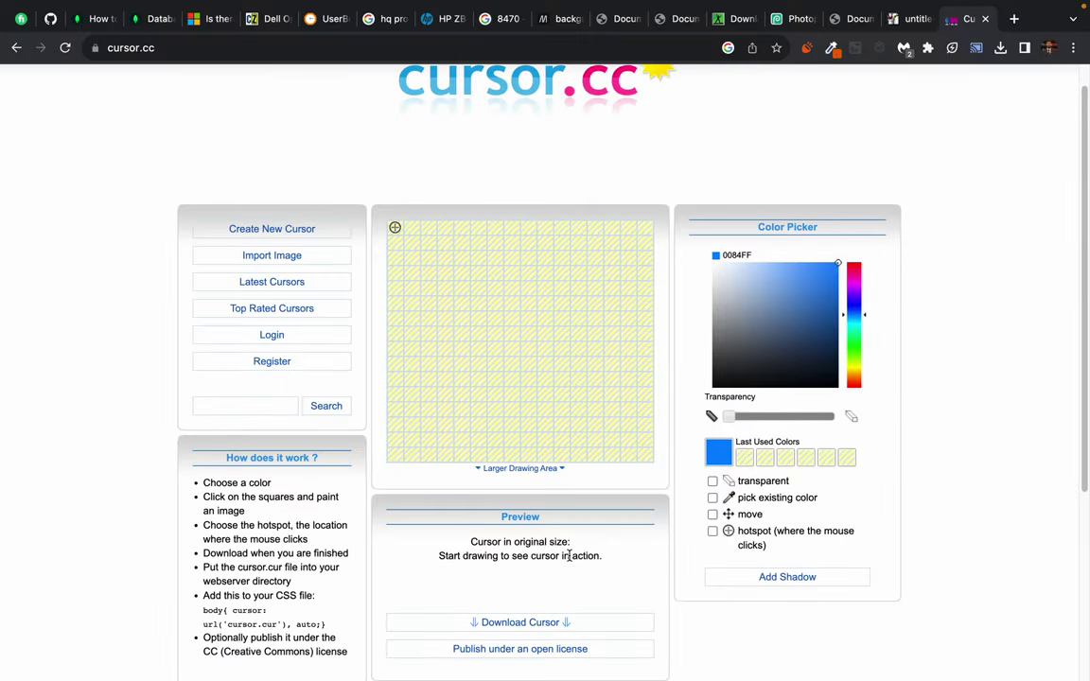
# Paint the left half of a circle outline in blue 0084FF on the grid, plus a short diagonal from the top-left corner cell
pyautogui.scroll(-3, 569, 556)
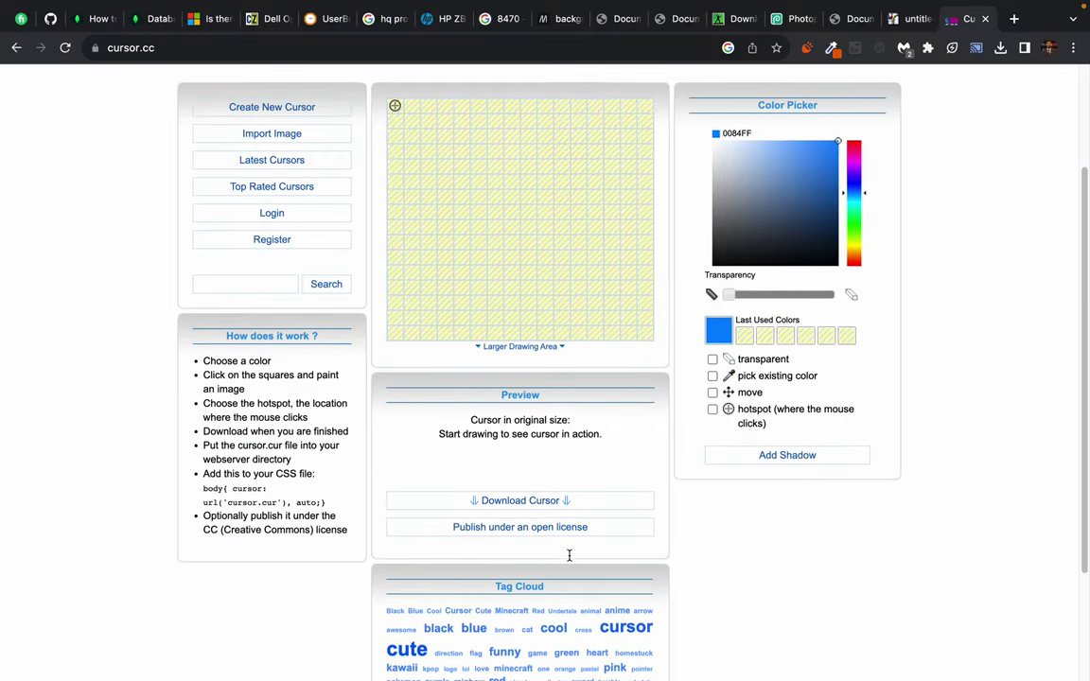
pyautogui.scroll(-3, 569, 556)
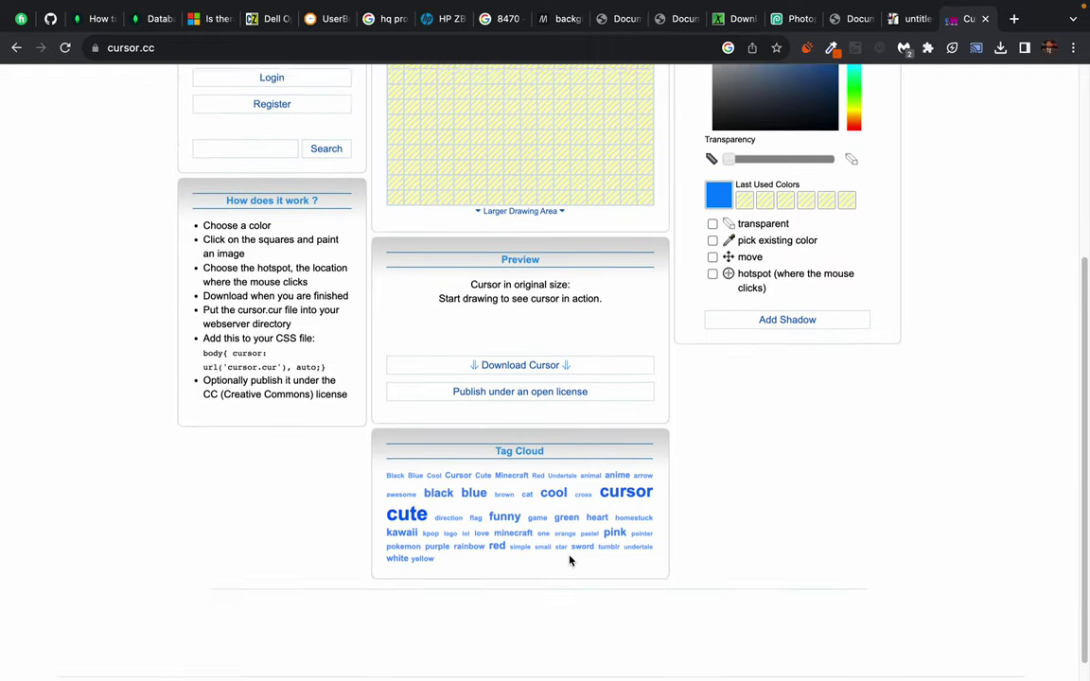
pyautogui.scroll(6, 569, 556)
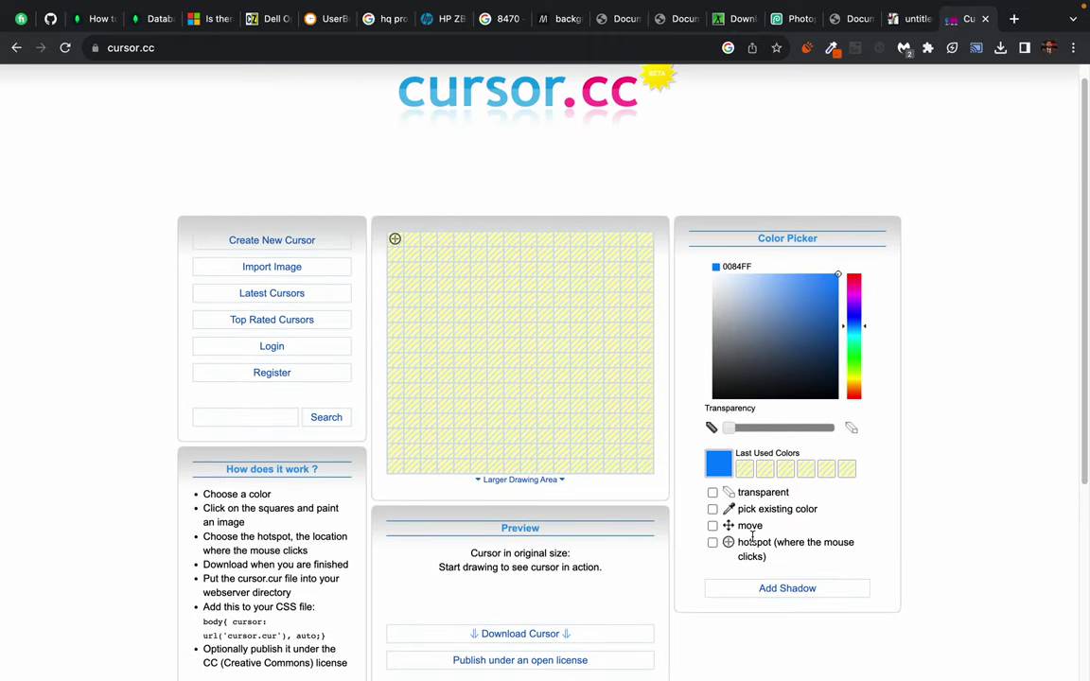
pyautogui.click(511, 253)
pyautogui.click(495, 254)
pyautogui.click(478, 270)
pyautogui.click(462, 270)
pyautogui.click(445, 284)
pyautogui.click(412, 284)
pyautogui.click(412, 314)
pyautogui.click(412, 330)
pyautogui.click(395, 345)
pyautogui.click(395, 391)
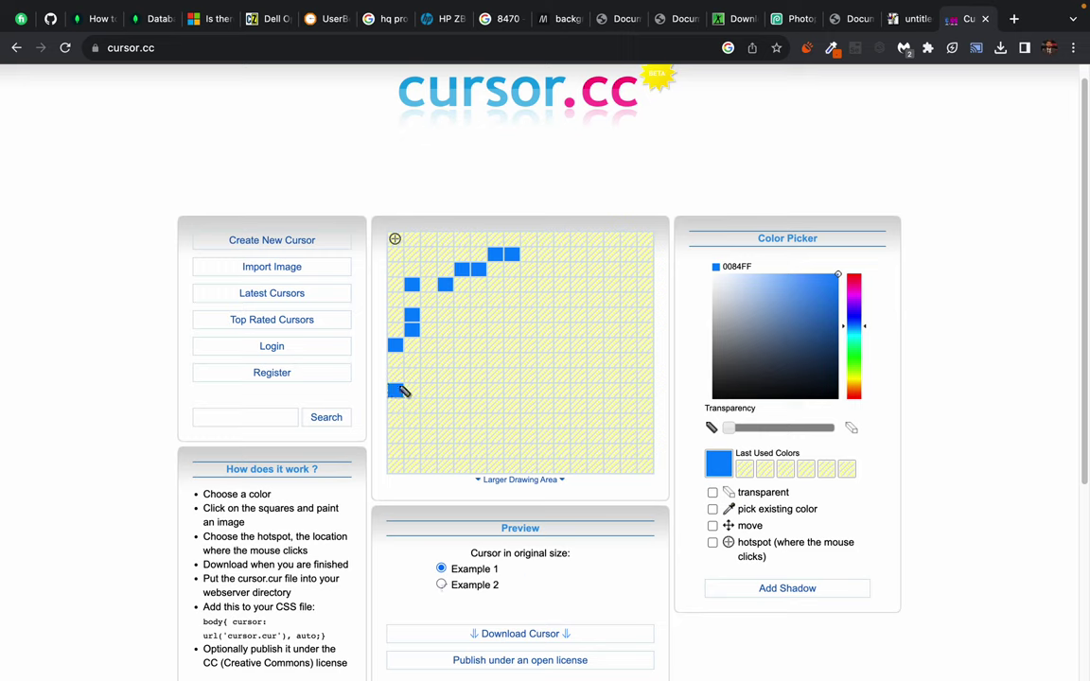
pyautogui.click(396, 377)
pyautogui.click(394, 360)
pyautogui.click(411, 405)
pyautogui.click(427, 421)
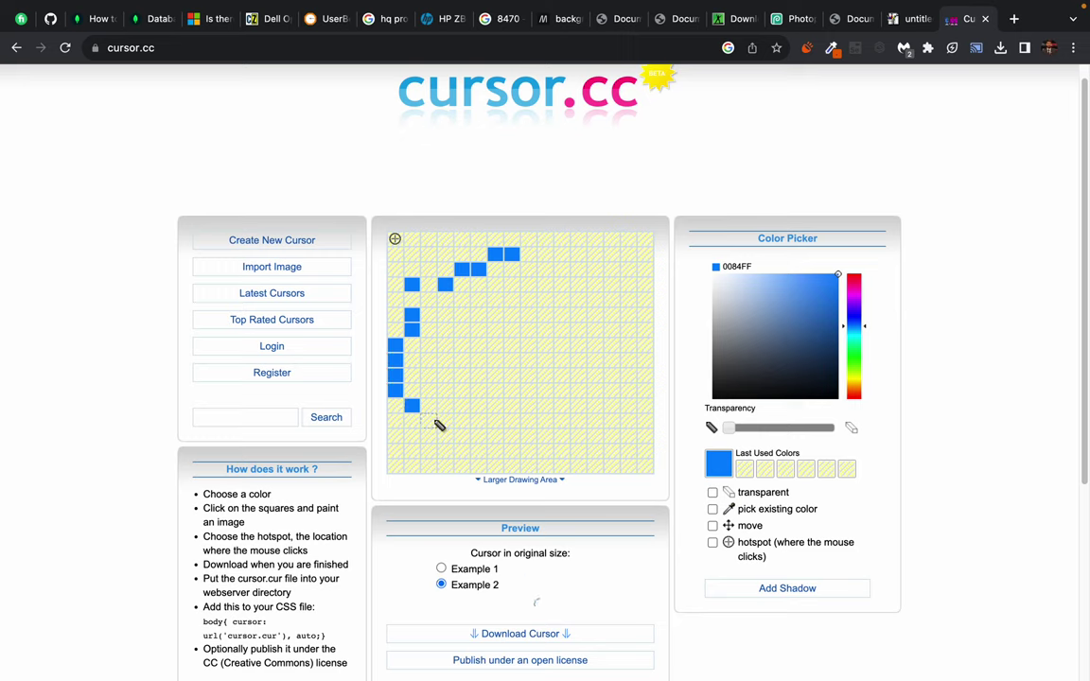
pyautogui.click(461, 436)
pyautogui.click(494, 450)
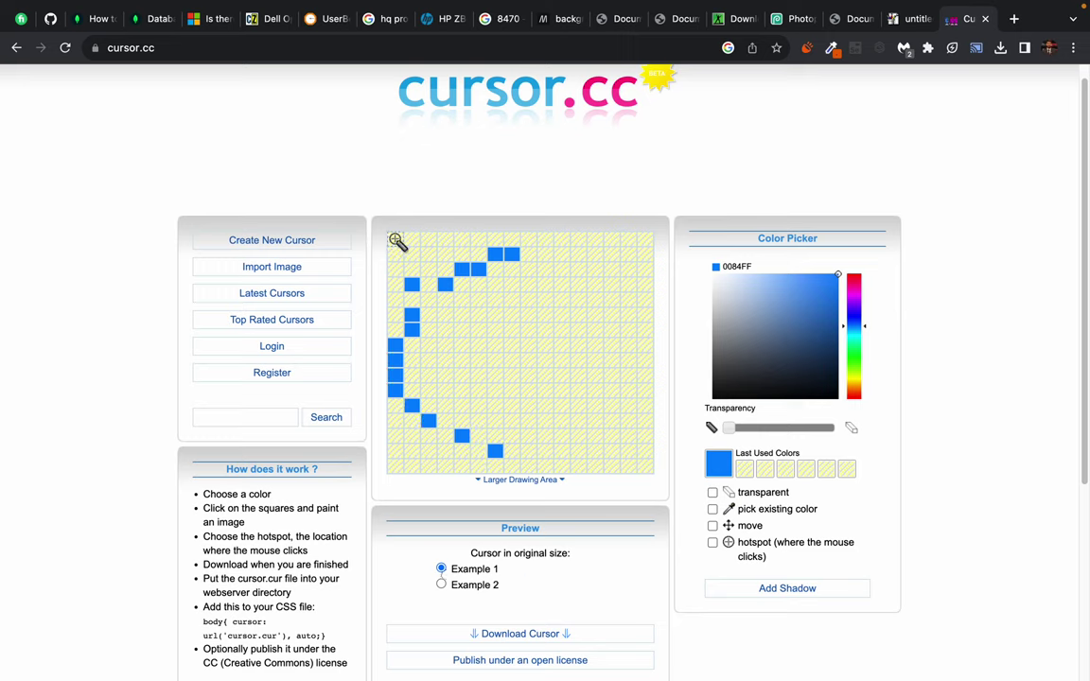
pyautogui.moveTo(395, 241); pyautogui.dragTo(456, 294)
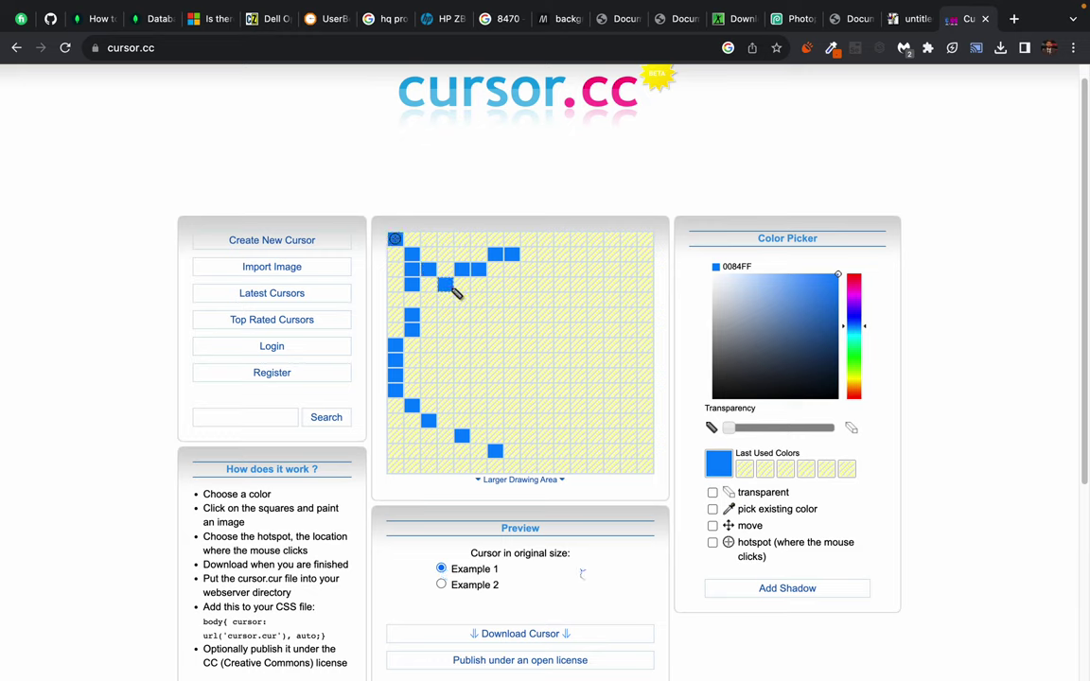
# Paint a single blue cell at the centre of the circle and set it as the cursor's hotspot
pyautogui.click(512, 347)
pyautogui.scroll(-1, 719, 568)
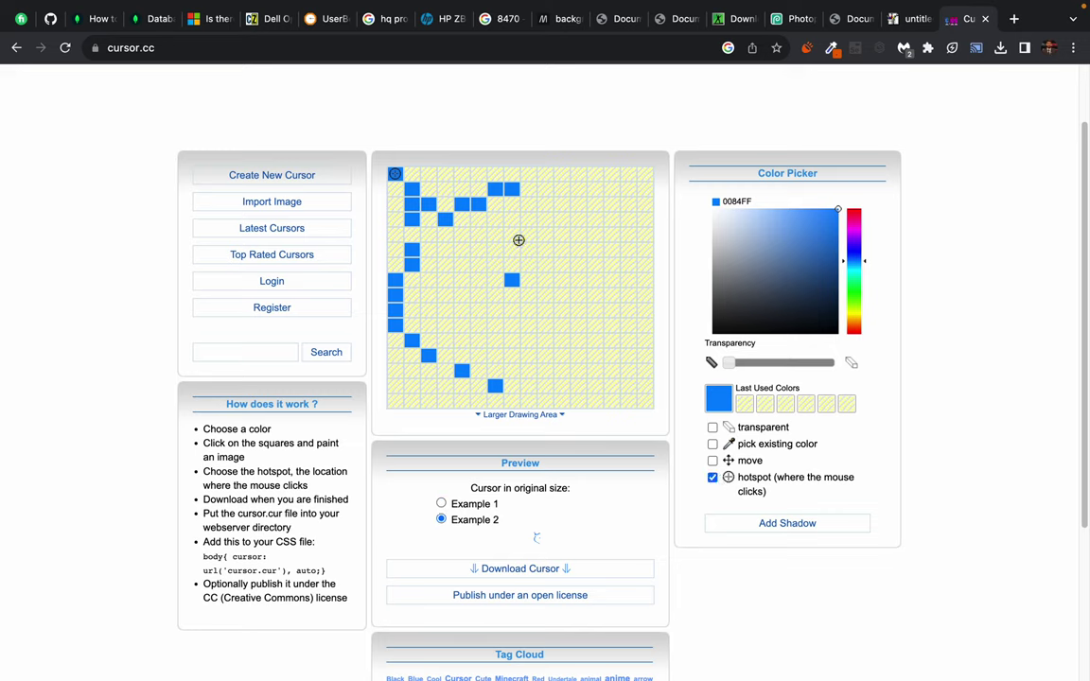
pyautogui.click(512, 279)
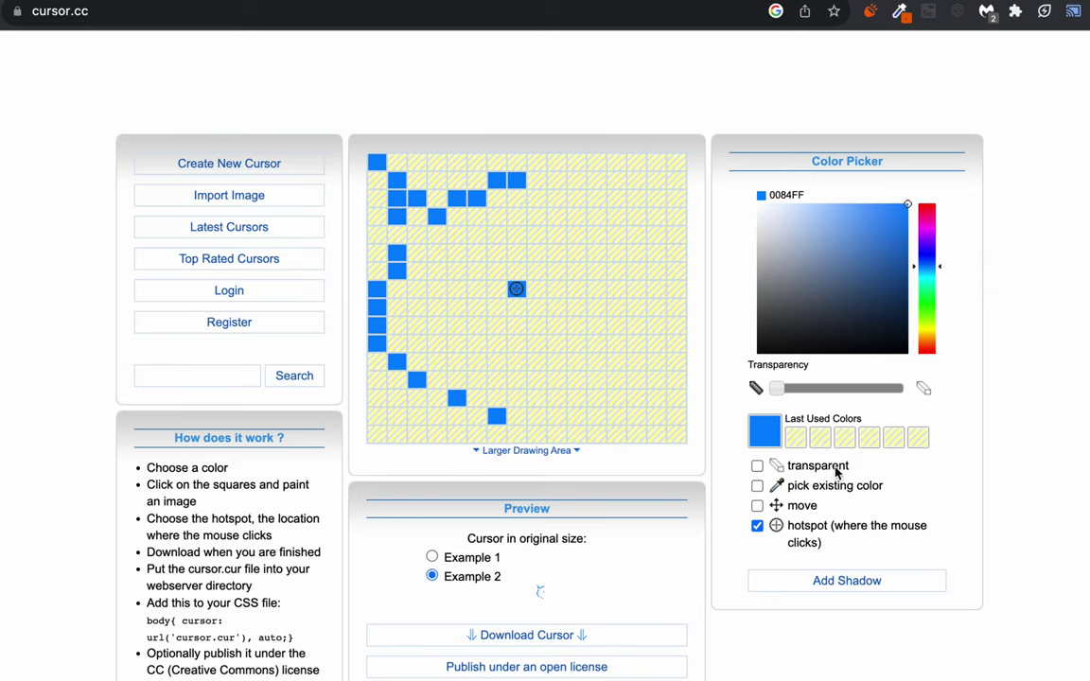
# Leave hotspot mode and paint blue cells along the circle's top, right side and bottom to roughly complete the outline
pyautogui.click(757, 527)
pyautogui.click(536, 180)
pyautogui.click(557, 197)
pyautogui.click(577, 198)
pyautogui.click(616, 216)
pyautogui.click(636, 234)
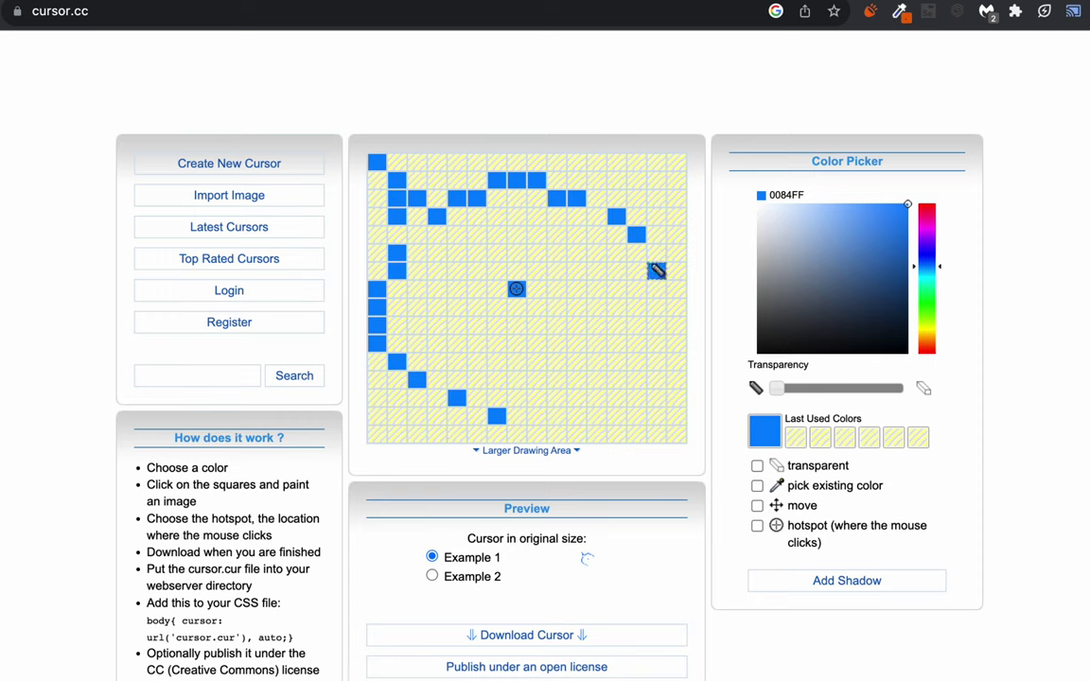
pyautogui.click(655, 272)
pyautogui.click(656, 290)
pyautogui.click(656, 344)
pyautogui.click(675, 380)
pyautogui.click(636, 380)
pyautogui.click(596, 417)
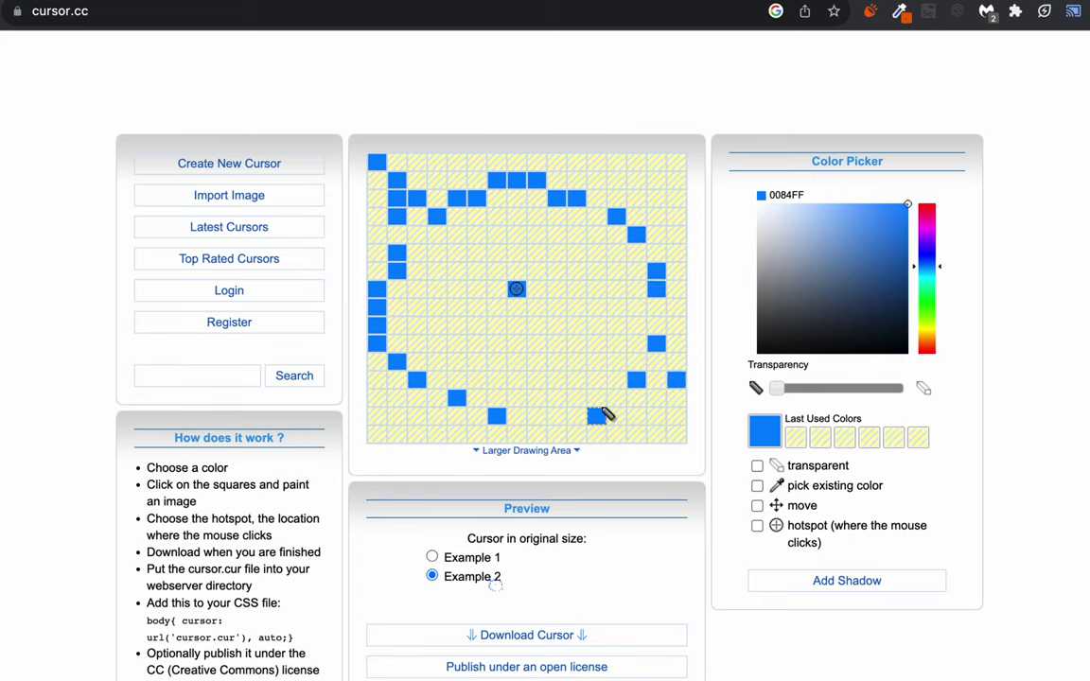
pyautogui.click(556, 417)
pyautogui.click(536, 416)
pyautogui.click(516, 417)
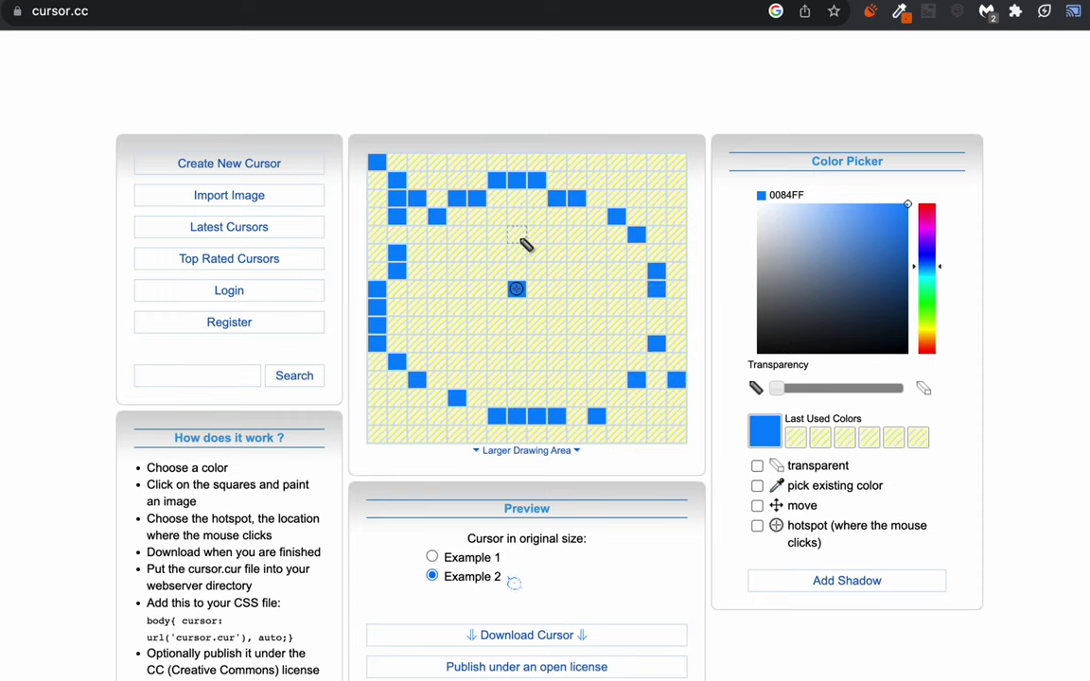
# Paint a plus sign five cells wide and five cells tall around the hotspot cell
pyautogui.click(516, 252)
pyautogui.click(515, 270)
pyautogui.click(516, 307)
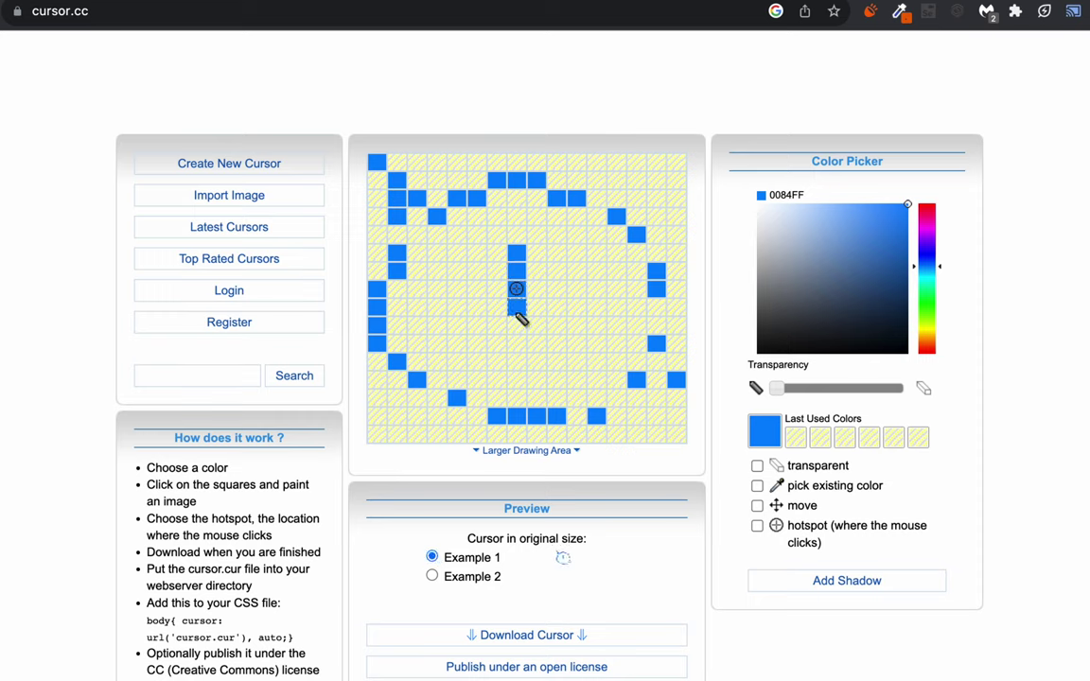
pyautogui.click(515, 326)
pyautogui.click(496, 288)
pyautogui.click(476, 289)
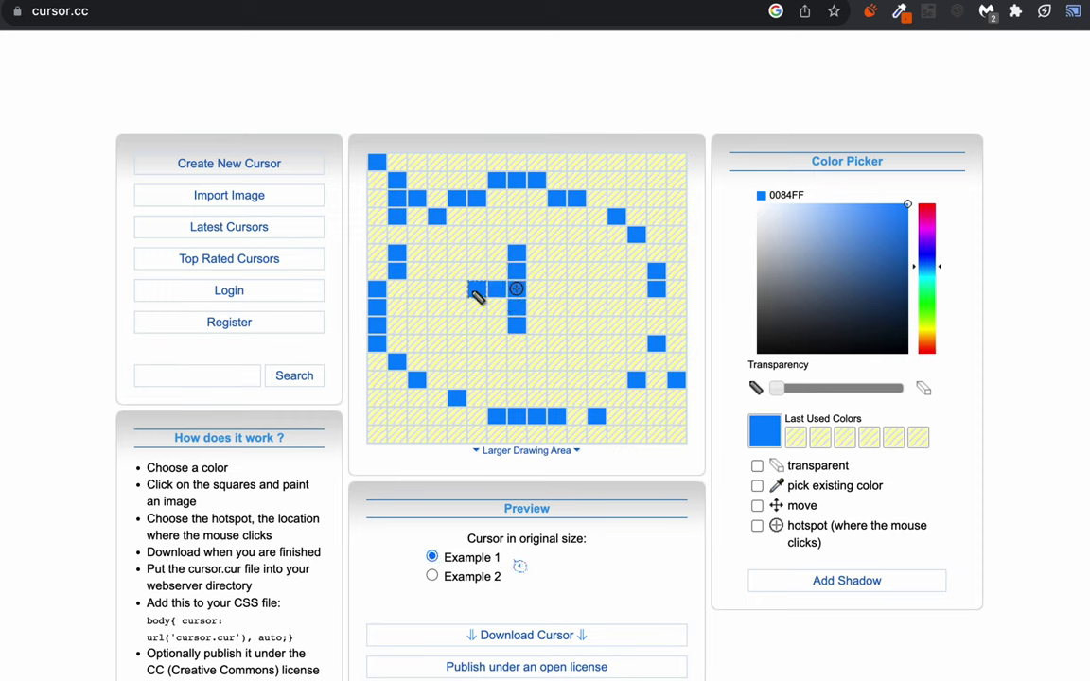
pyautogui.click(536, 289)
pyautogui.click(555, 288)
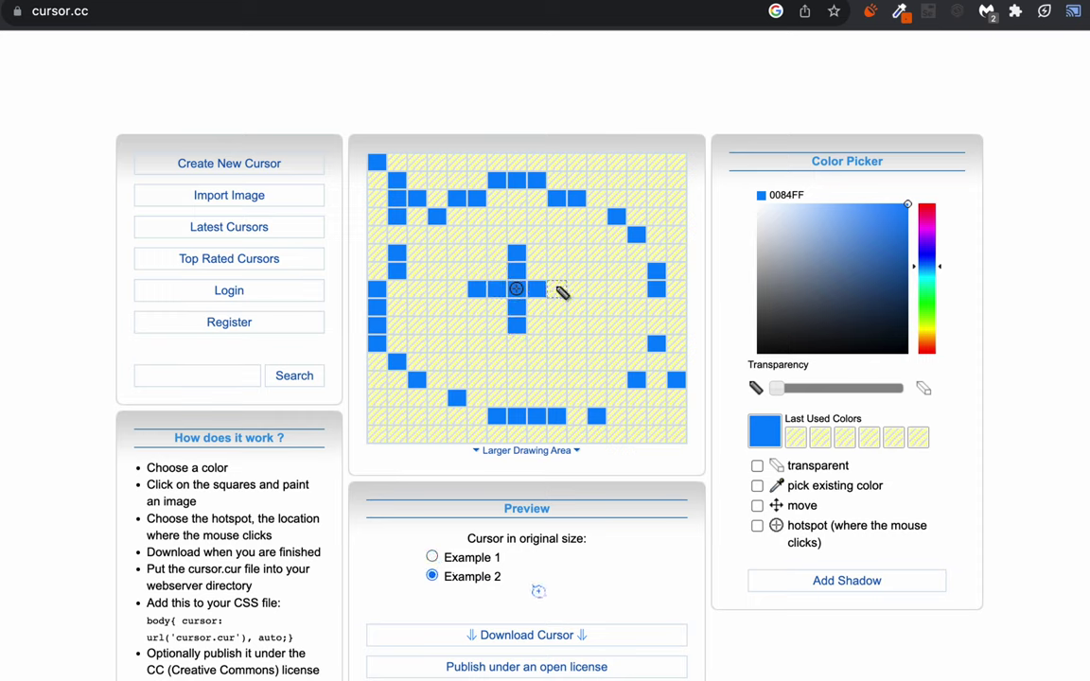
# Download the drawn cursor as a cursor file
pyautogui.scroll(-2, 528, 634)
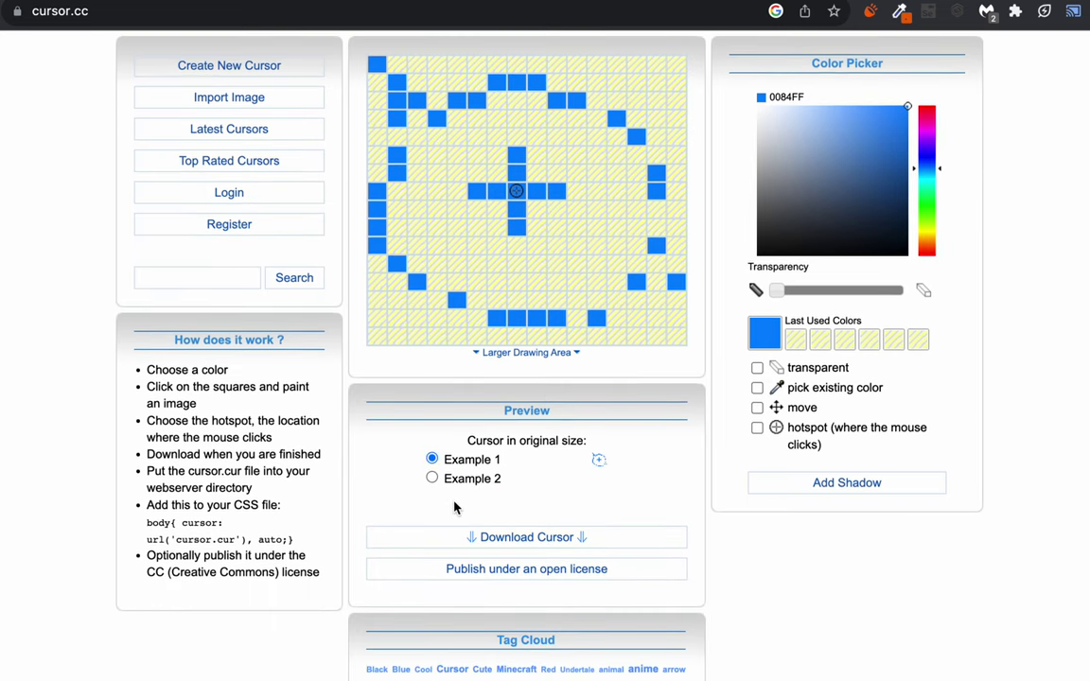
pyautogui.scroll(-2, 520, 544)
pyautogui.scroll(3, 487, 541)
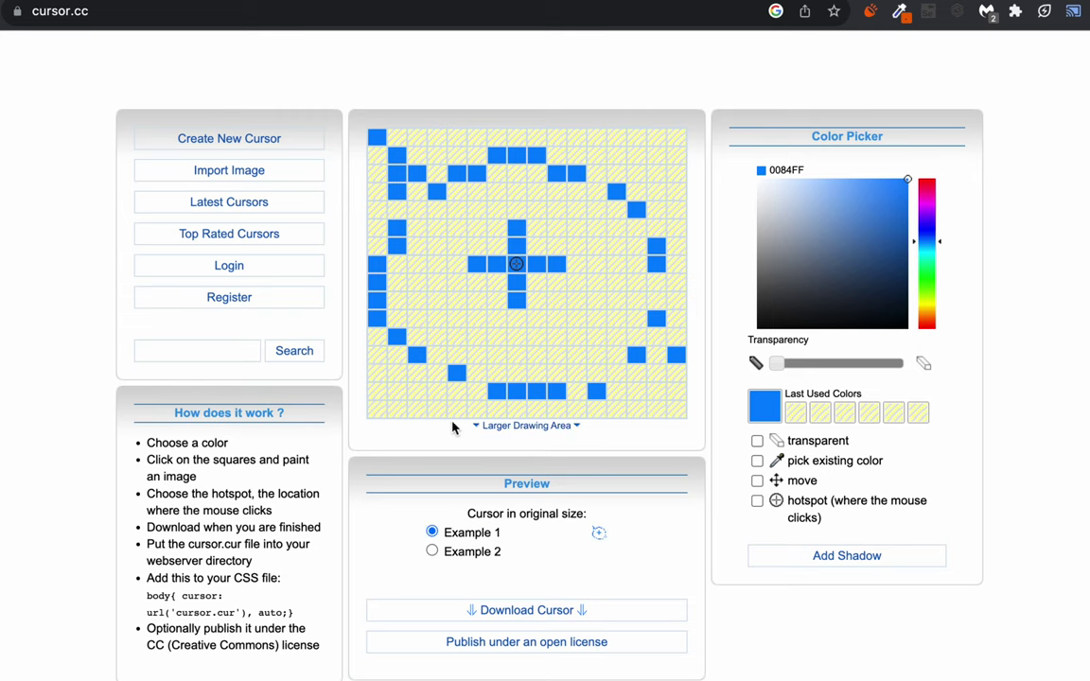
pyautogui.scroll(-3, 526, 483)
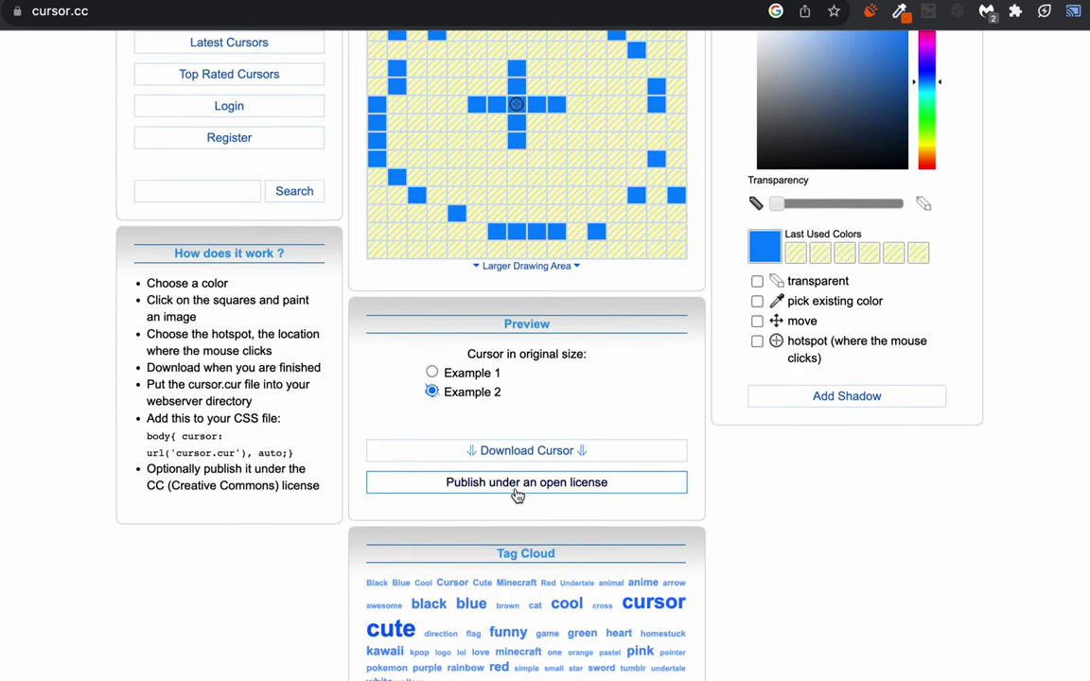
pyautogui.click(516, 454)
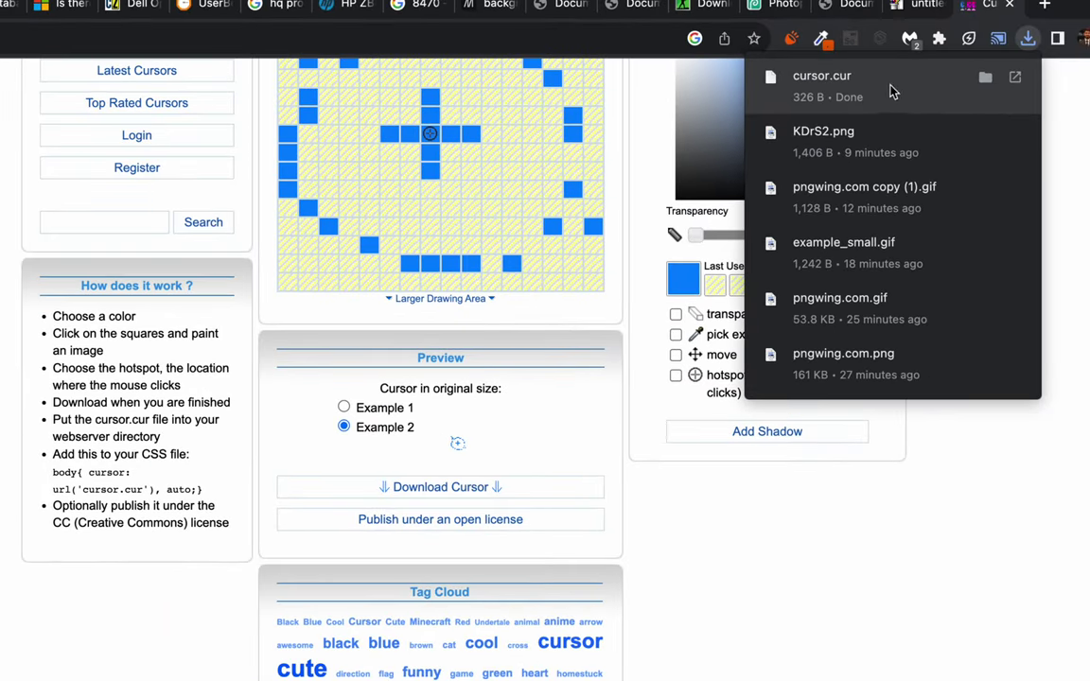
# Copy cursor.cur from Downloads into the "5. attribute selector" folder in VS Code and close its preview
pyautogui.click(986, 77)
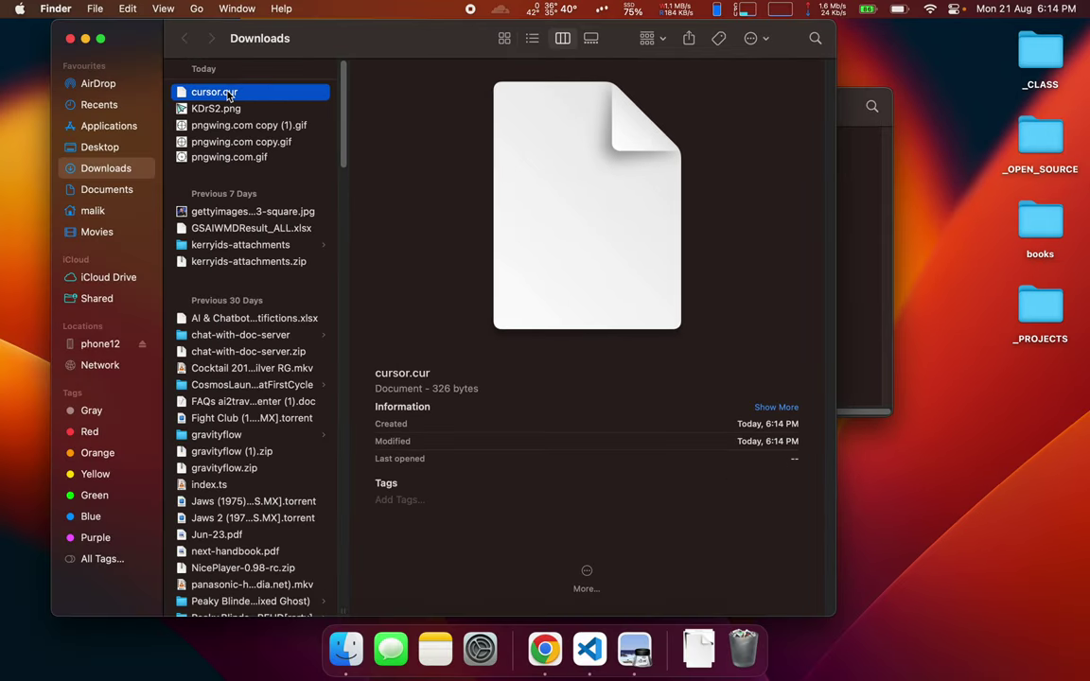
pyautogui.moveTo(228, 95); pyautogui.dragTo(784, 197)
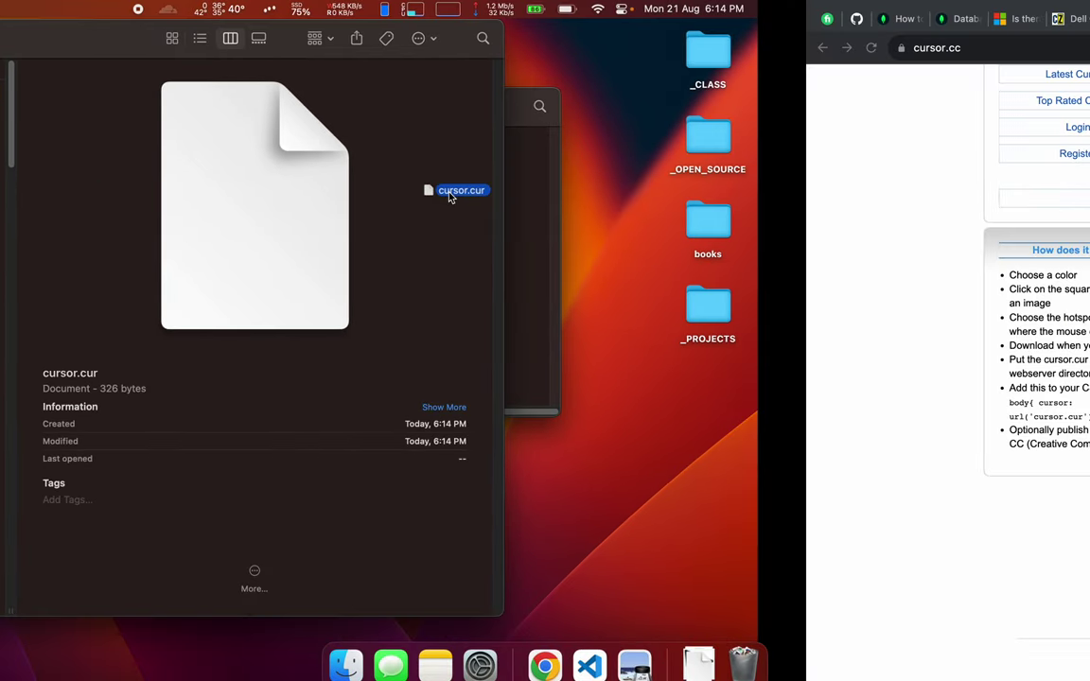
pyautogui.moveTo(451, 195); pyautogui.dragTo(1089, 239)
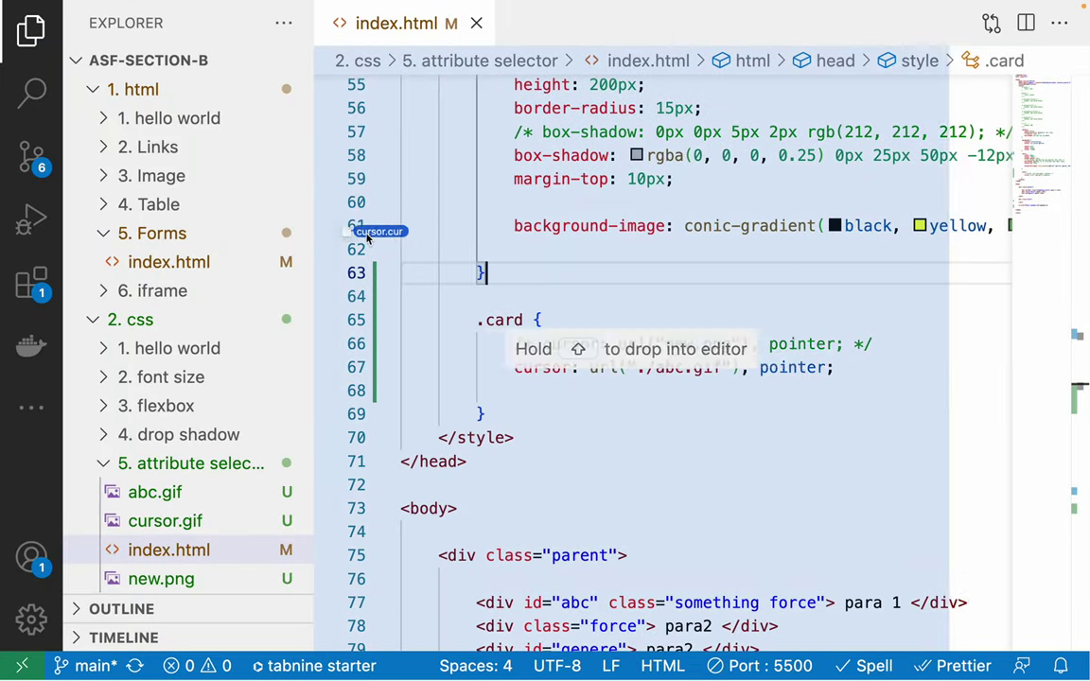
pyautogui.moveTo(368, 239); pyautogui.dragTo(158, 518)
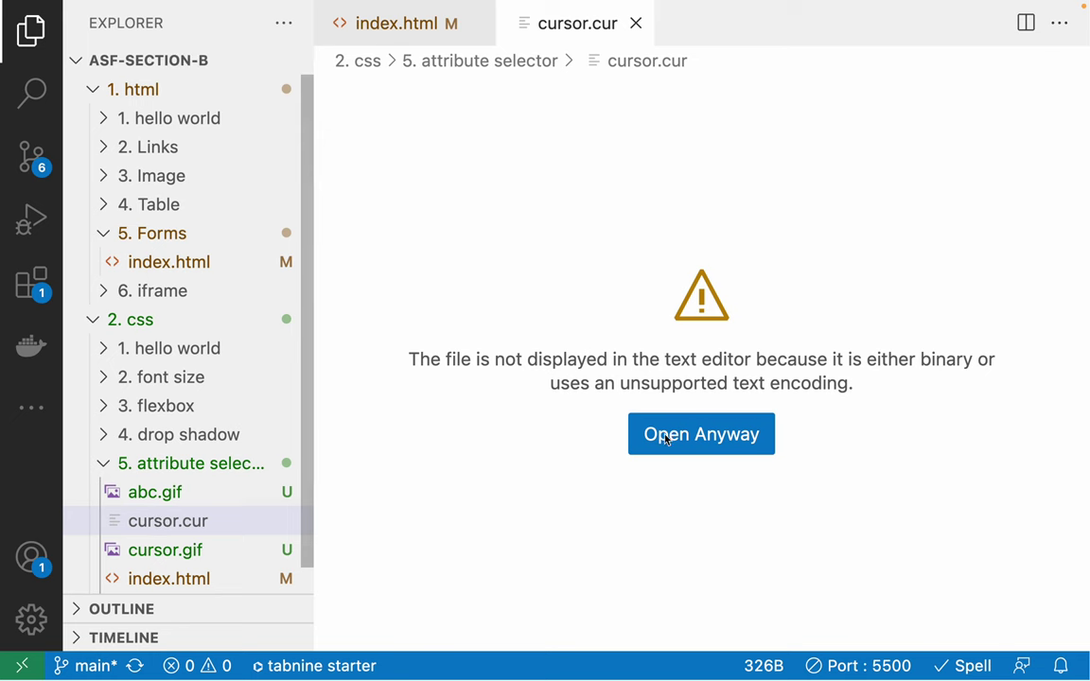
pyautogui.press('super+w')
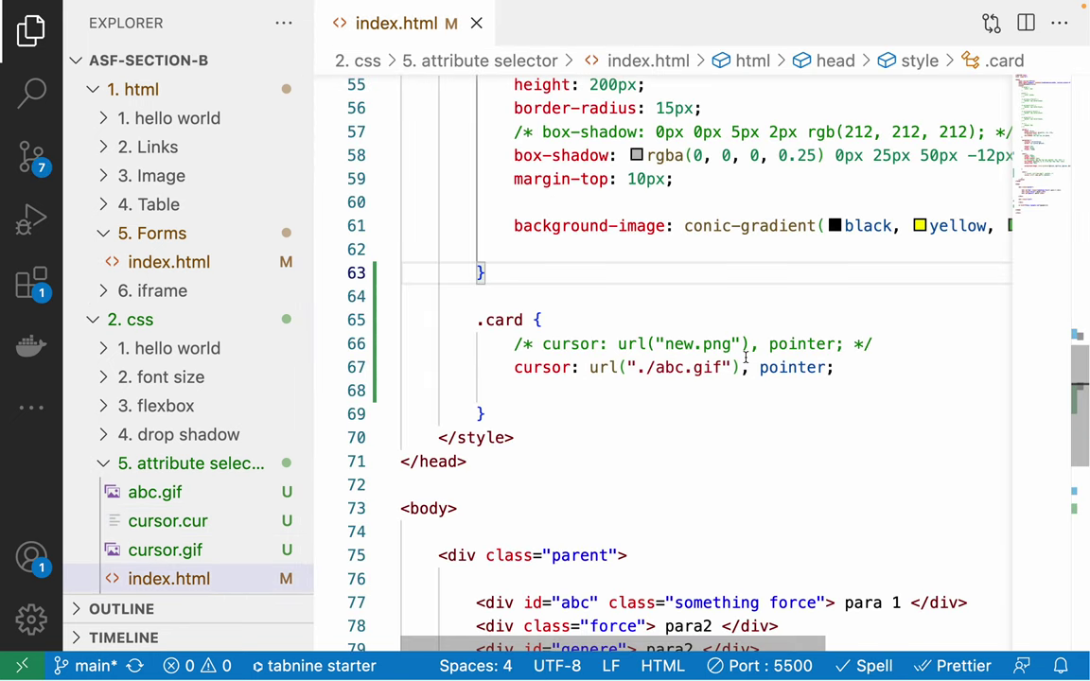
# Change the .card rule's cursor URL in index.html to "./cursor.cur", keeping the pointer fallback
pyautogui.doubleClick(673, 370)
pyautogui.moveTo(673, 370); pyautogui.dragTo(720, 369)
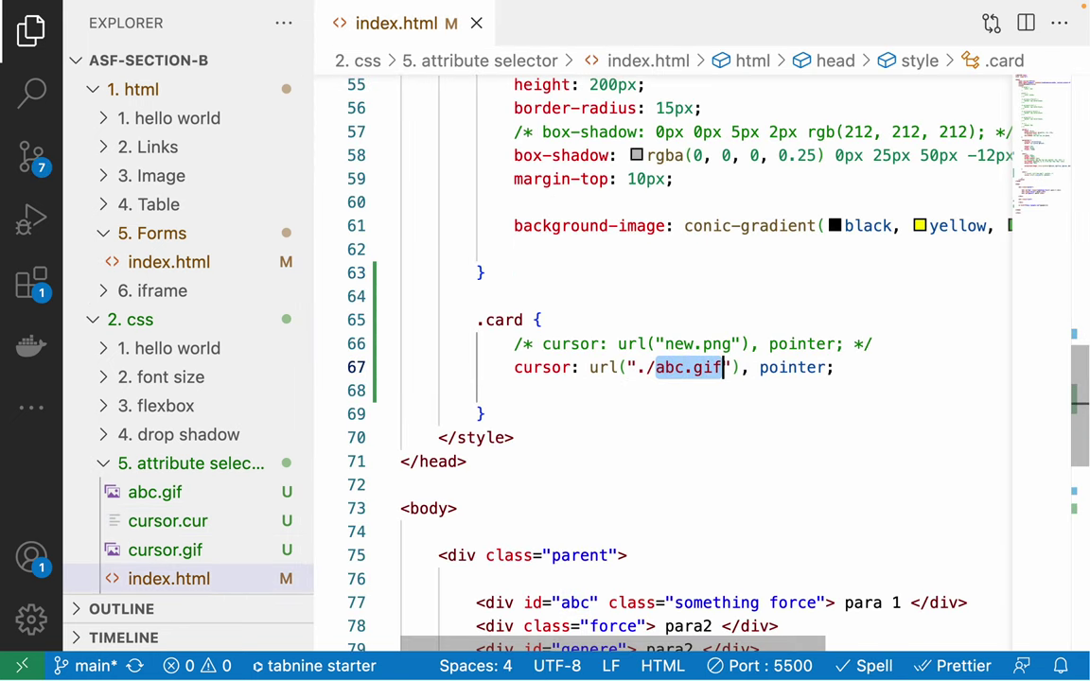
pyautogui.write('cursor.cu')
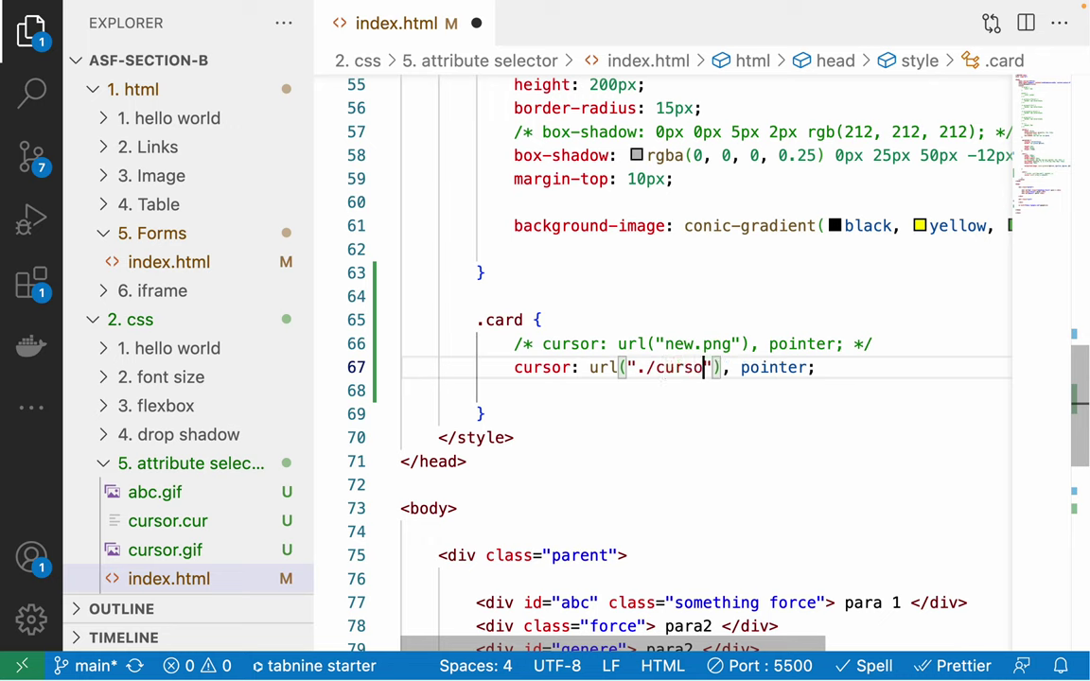
pyautogui.write('r')
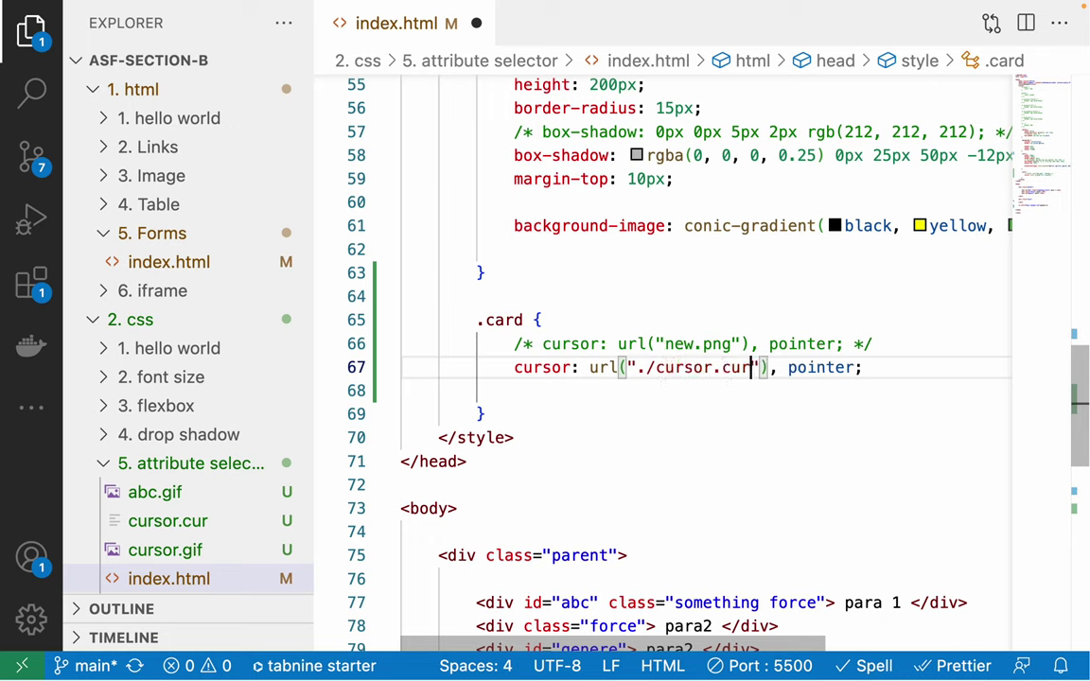
# Save index.html with the new cursor rule and switch to its live page in Chrome to check the card
pyautogui.hotkey('ctrl', 's')
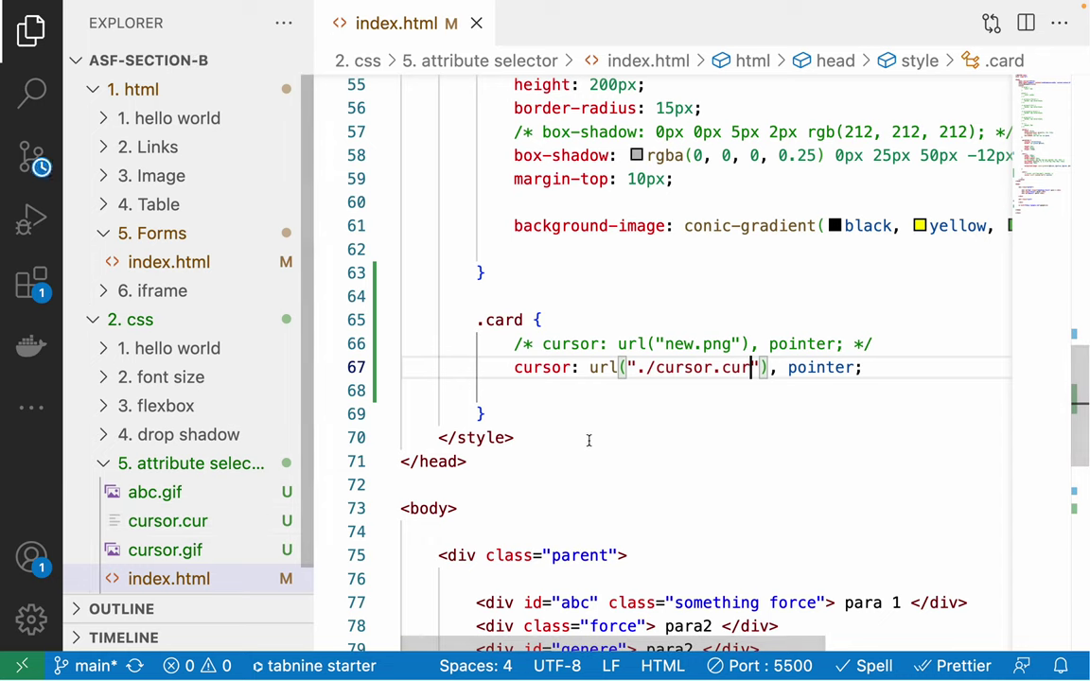
pyautogui.click(636, 413)
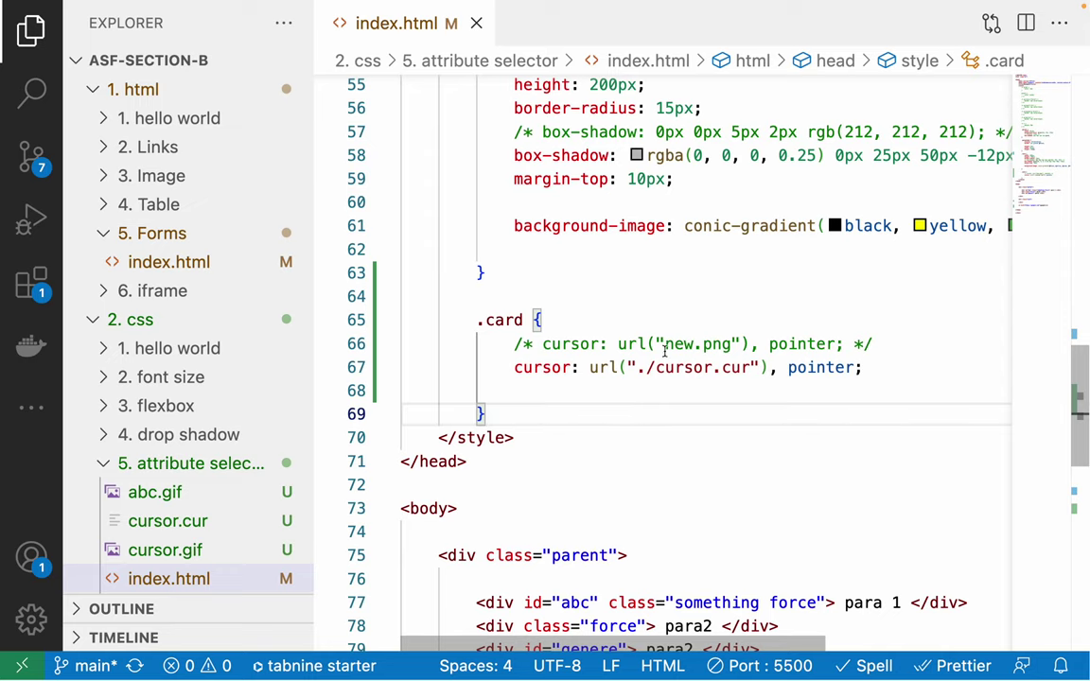
pyautogui.click(685, 302)
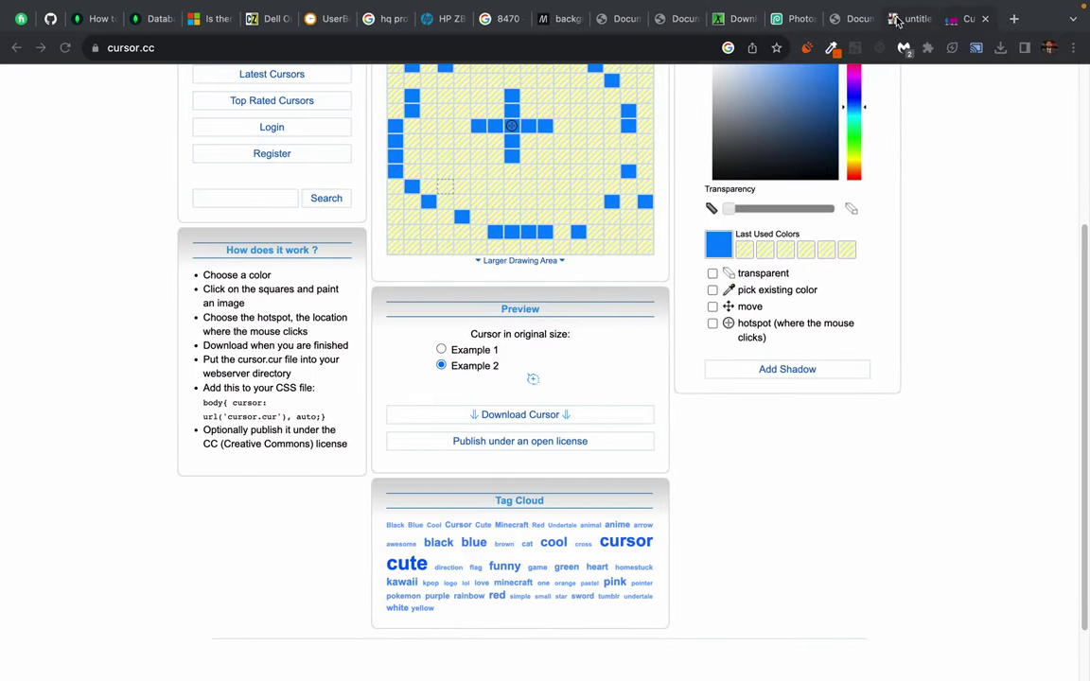
pyautogui.click(836, 21)
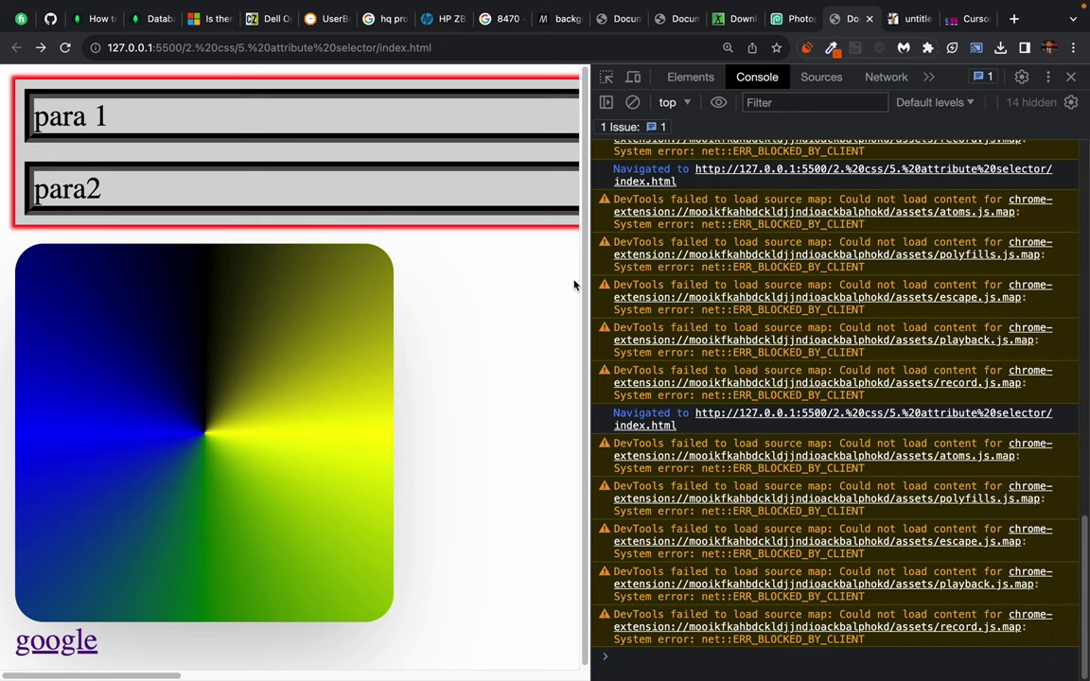
# Compare the previews and dimensions of "pngwing.com copy (1).gif" and "pngwing.com copy.gif" in Finder's Downloads folder
pyautogui.press('super+Tab')
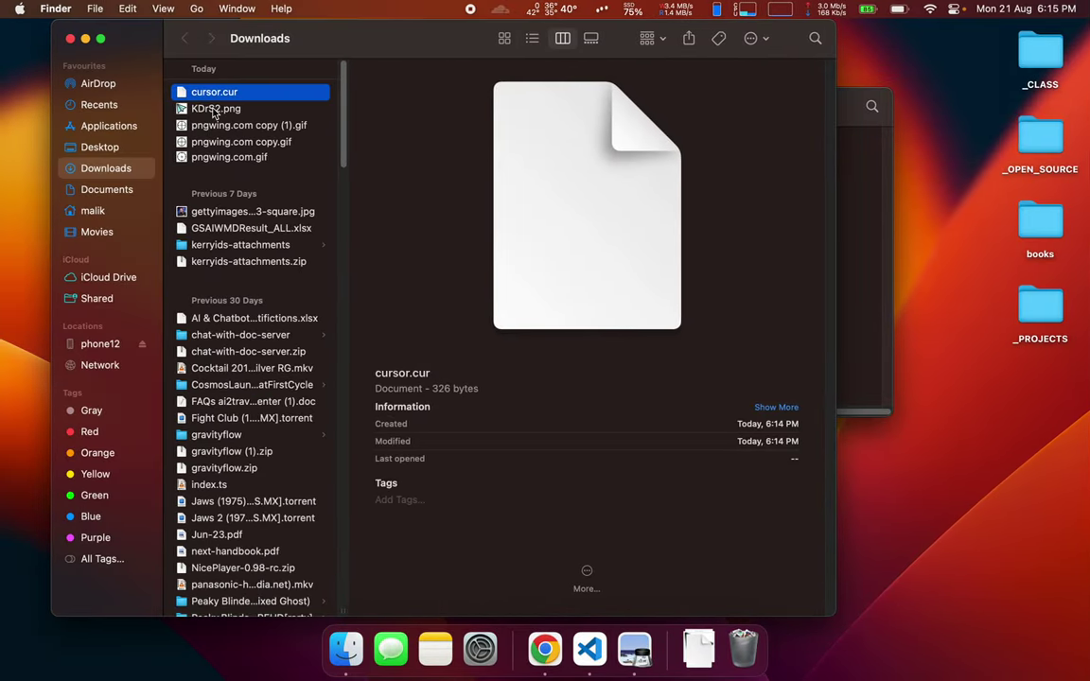
pyautogui.click(200, 125)
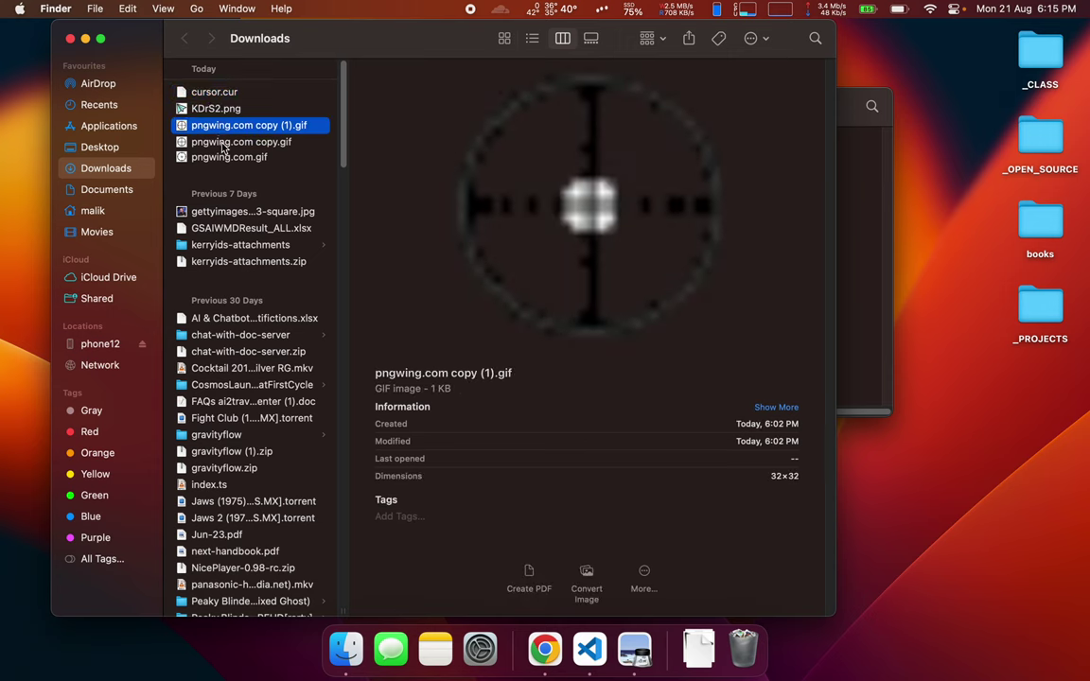
pyautogui.click(223, 143)
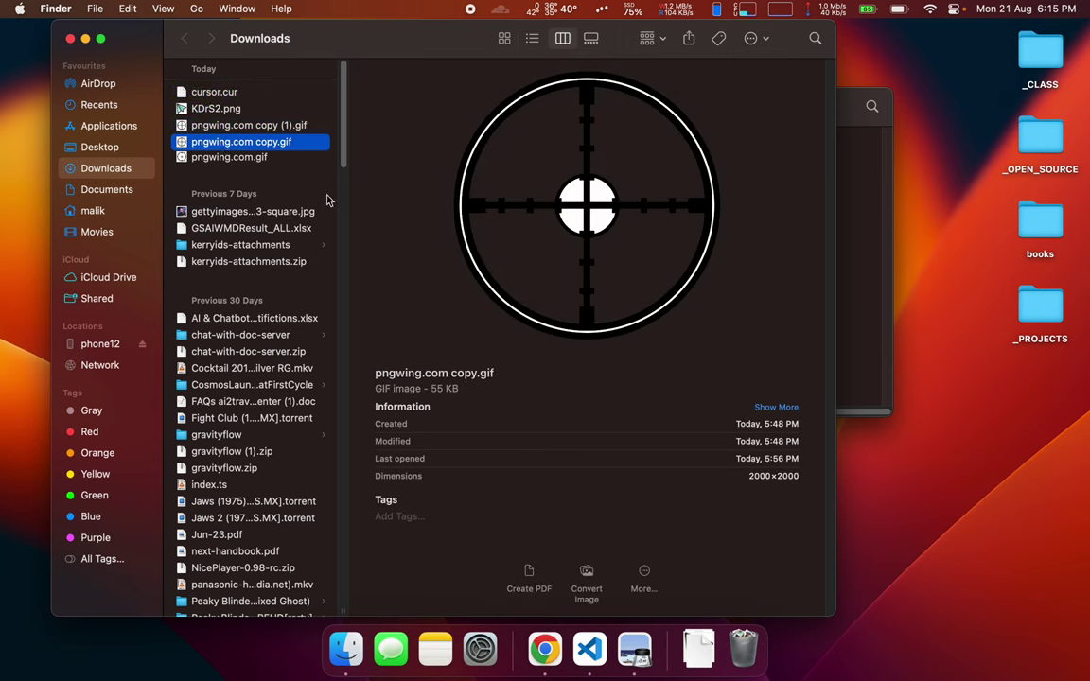
pyautogui.press('Up')
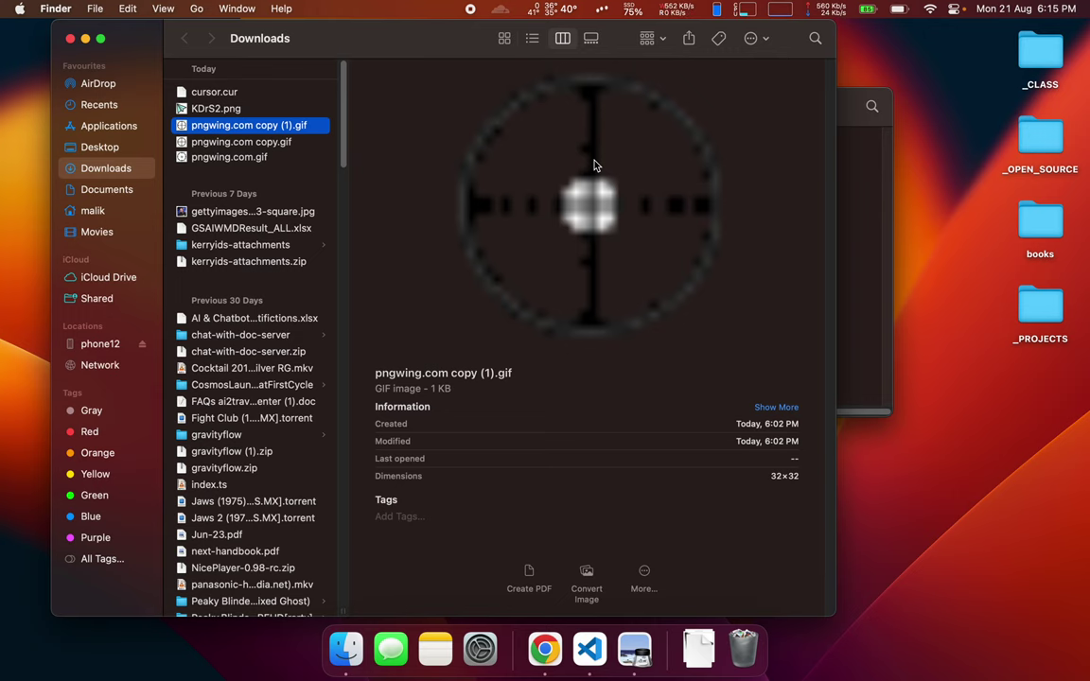
# Switch to the HTML and CSS book PDF in Preview and review the cursor property's description and its list of commonly used values
pyautogui.hotkey('ctrl', 'Right')
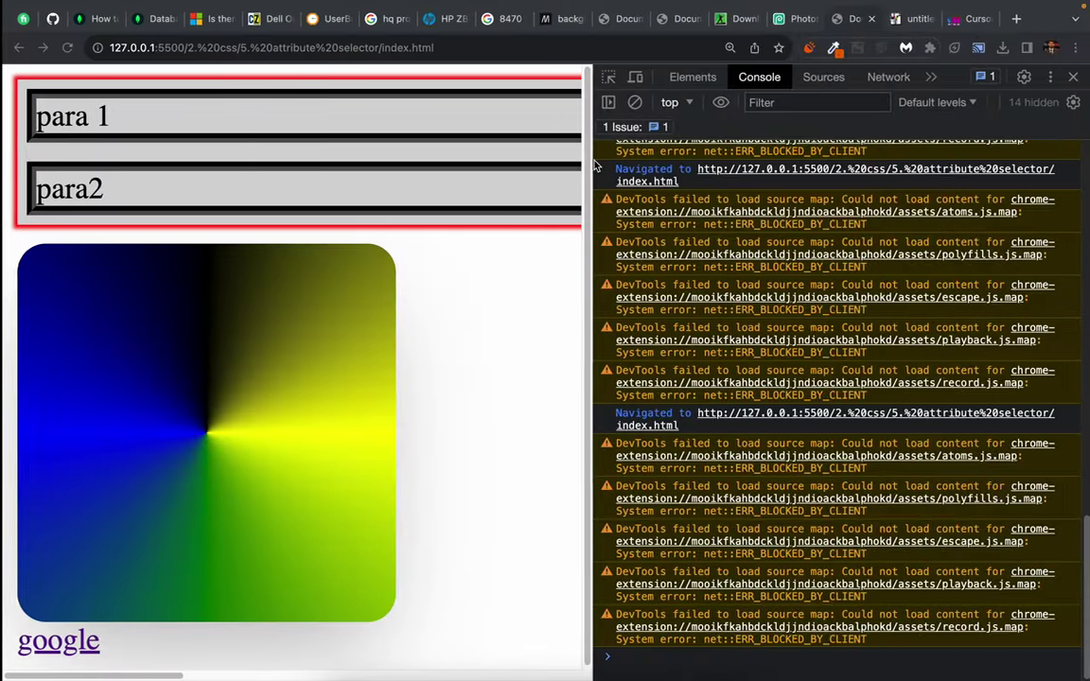
pyautogui.hotkey('ctrl', 'Right')
pyautogui.hotkey('ctrl', 'Right')
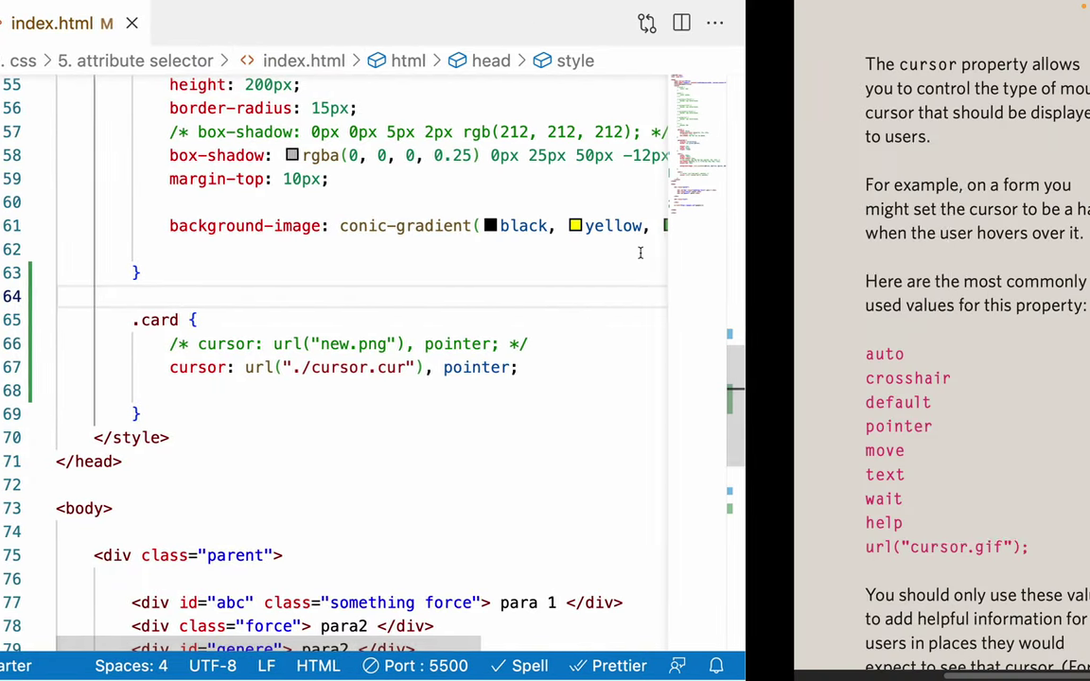
pyautogui.scroll(3, 346, 328)
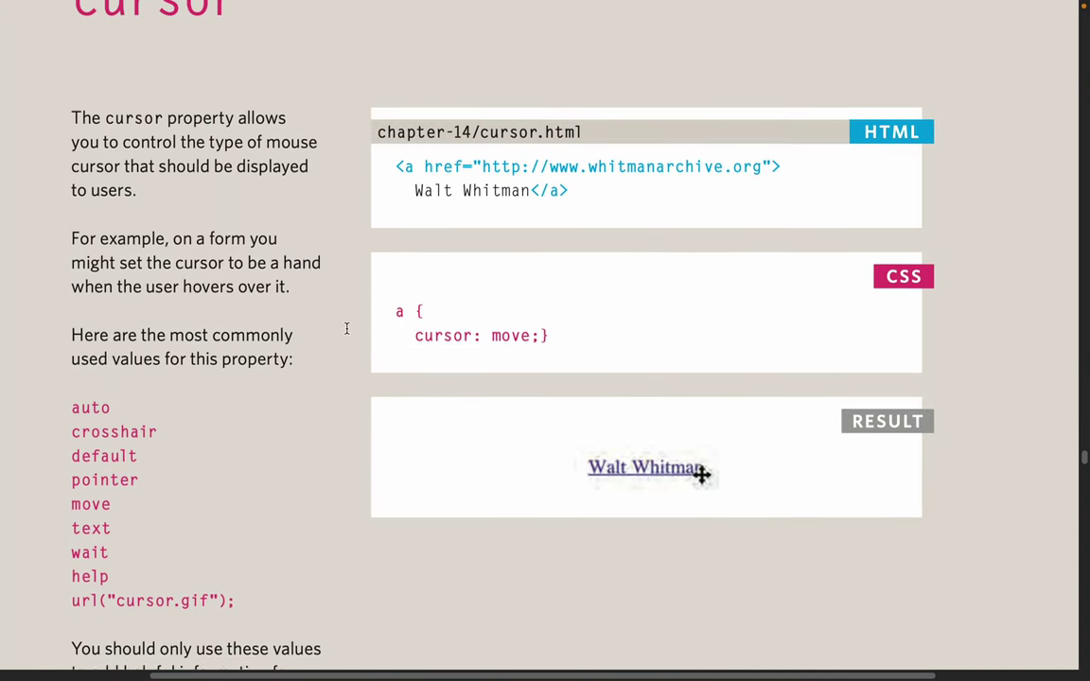
pyautogui.moveTo(73, 40); pyautogui.dragTo(136, 43)
pyautogui.click(276, 43)
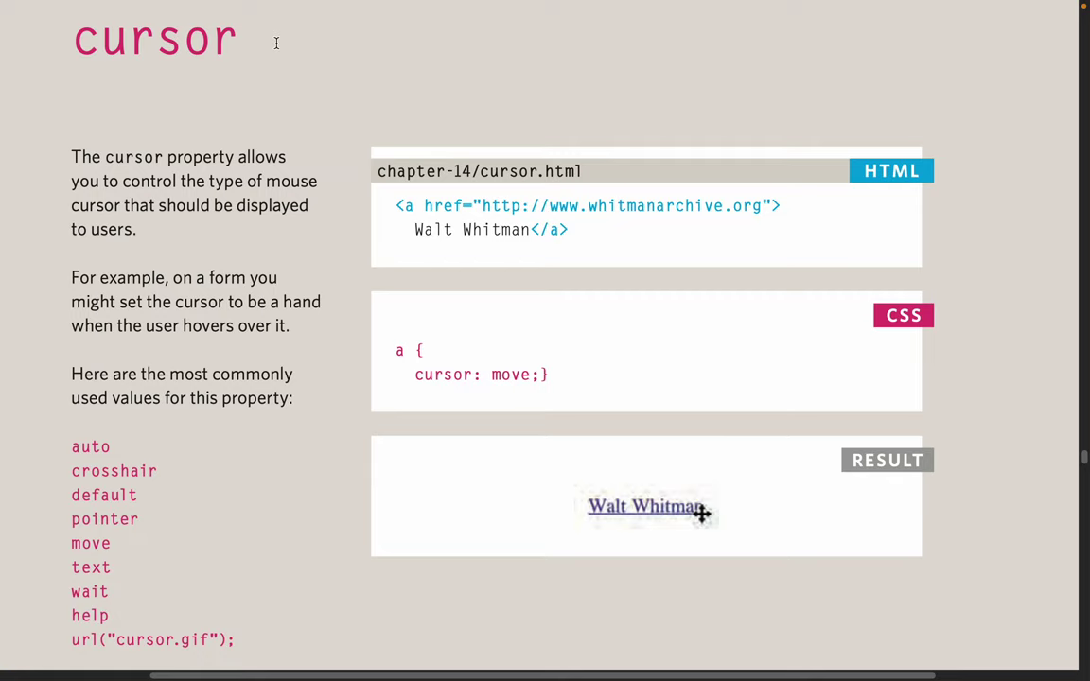
pyautogui.scroll(-2, 165, 348)
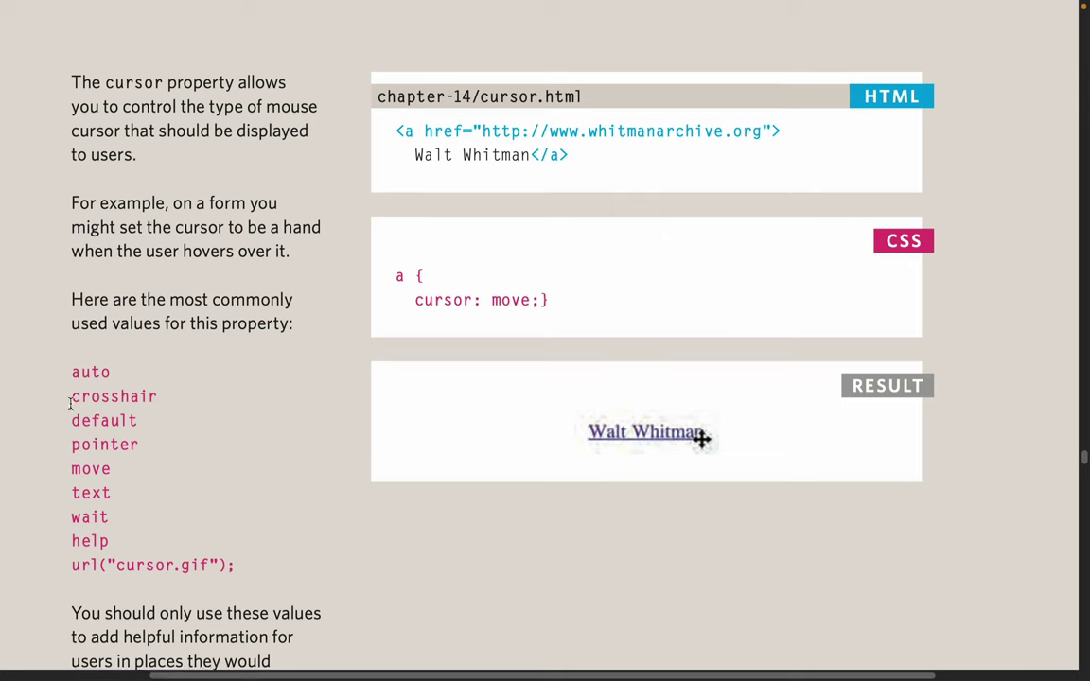
pyautogui.moveTo(82, 372); pyautogui.dragTo(144, 550)
pyautogui.click(144, 550)
pyautogui.moveTo(288, 5)
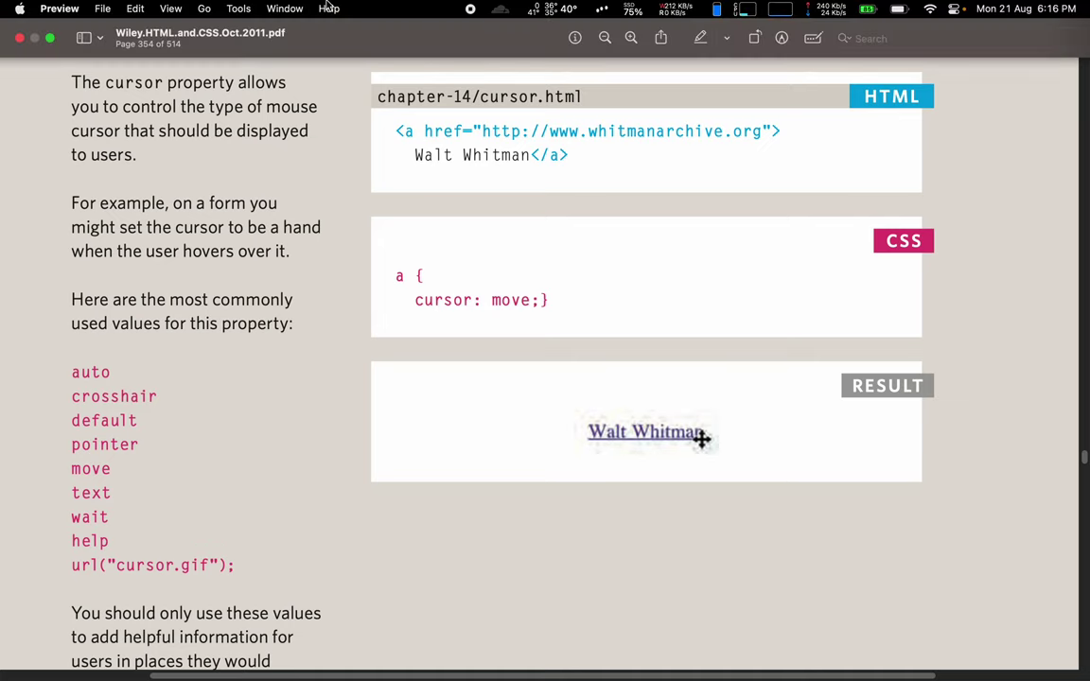